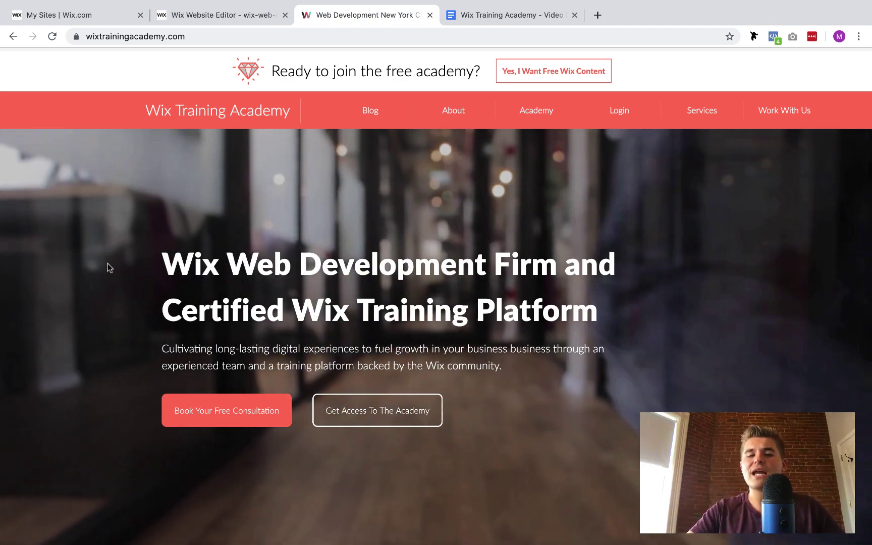
Step: Scroll the Wix Training Academy home page and jump to the Work With Us project form
{"action": "scroll", "coordinate": [107, 264], "scroll_direction": "down", "scroll_amount": 1}
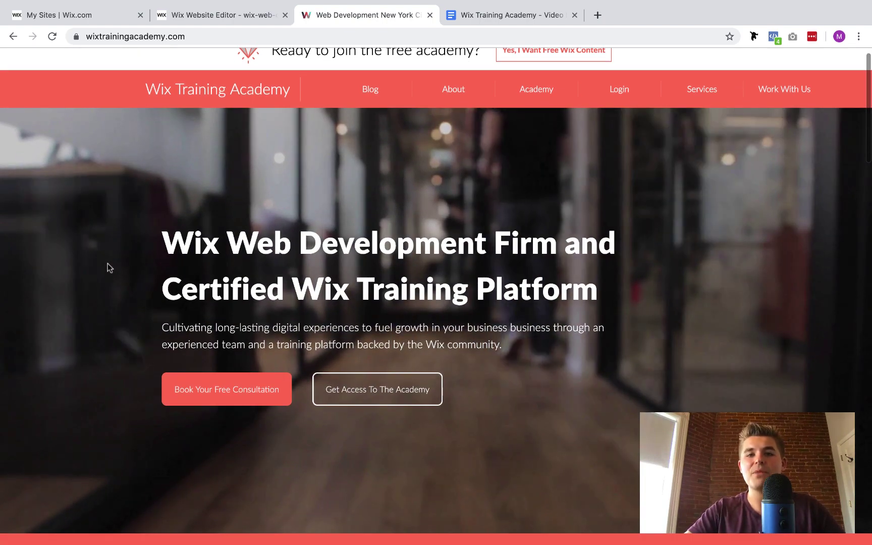
{"action": "scroll", "coordinate": [375, 121], "scroll_direction": "up", "scroll_amount": 2}
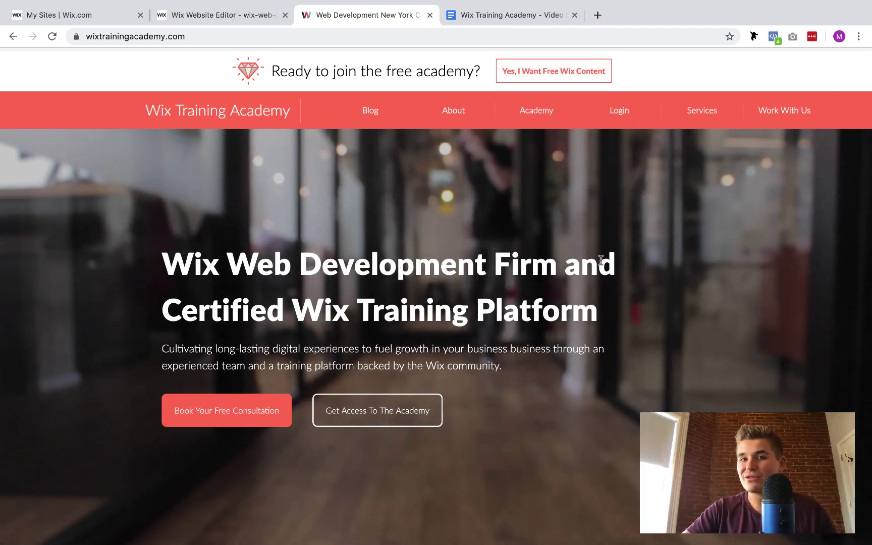
{"action": "scroll", "coordinate": [601, 260], "scroll_direction": "down", "scroll_amount": 1}
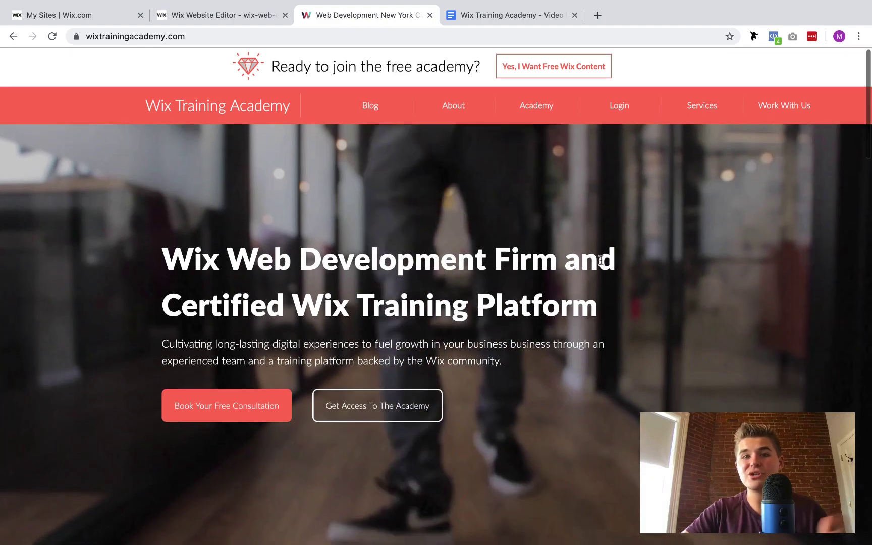
{"action": "scroll", "coordinate": [601, 260], "scroll_direction": "down", "scroll_amount": 1}
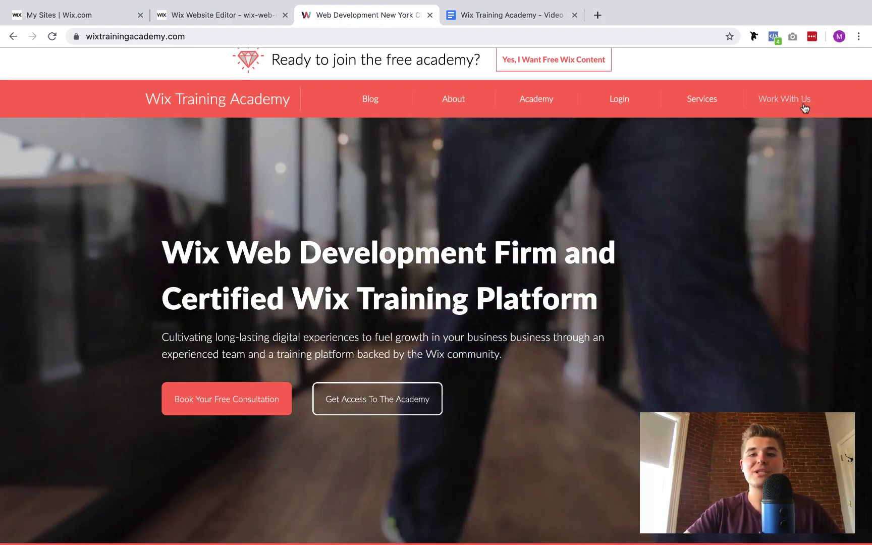
{"action": "left_click", "coordinate": [794, 103]}
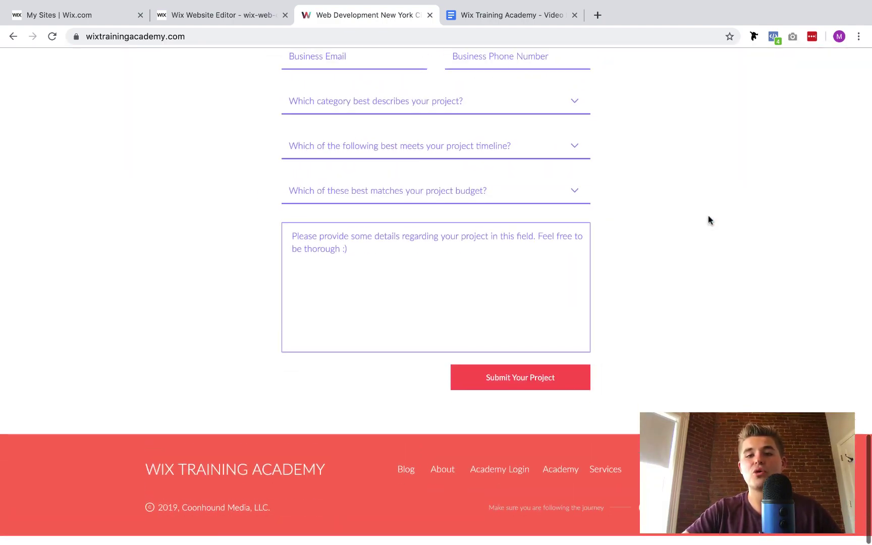
{"action": "scroll", "coordinate": [526, 168], "scroll_direction": "up", "scroll_amount": 3}
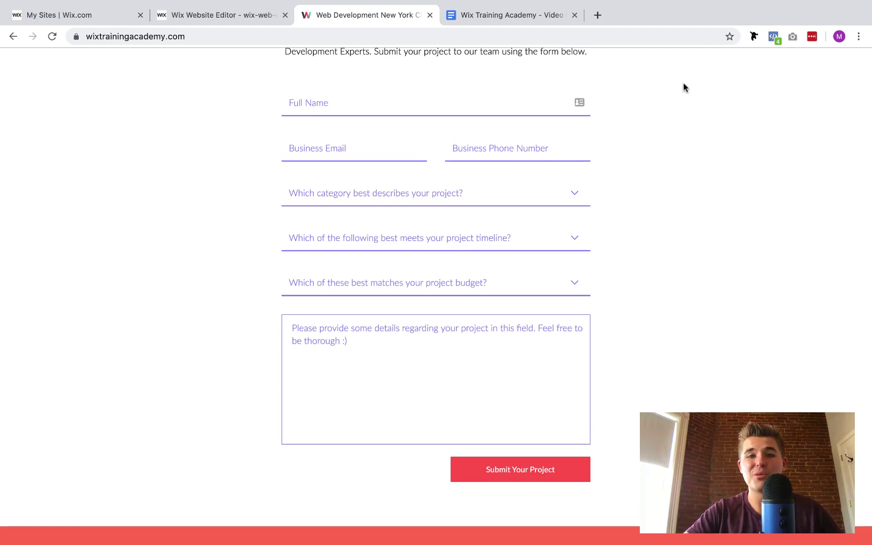
Step: Switch to the Wix editor and bring up the Corvid (technical preview) dev-mode information
{"action": "left_click", "coordinate": [222, 15]}
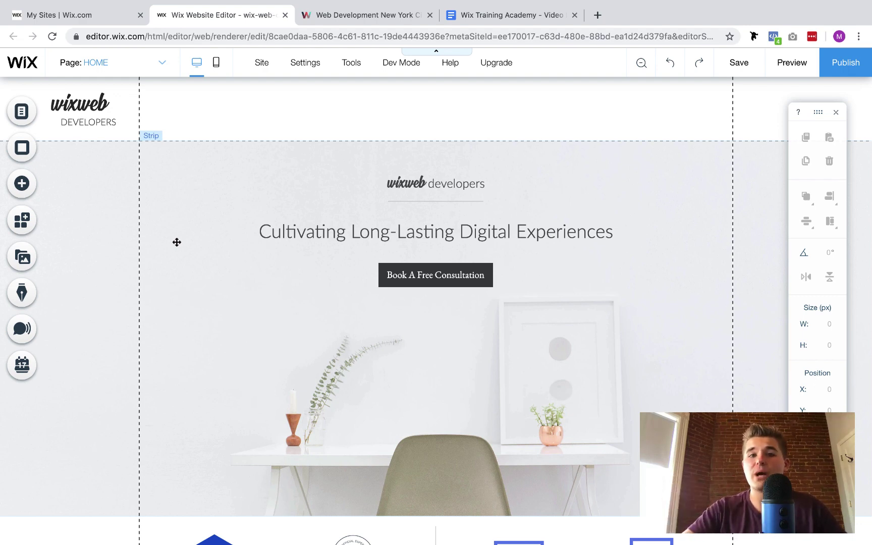
{"action": "scroll", "coordinate": [177, 242], "scroll_direction": "down", "scroll_amount": 1}
{"action": "scroll", "coordinate": [177, 242], "scroll_direction": "up", "scroll_amount": 1}
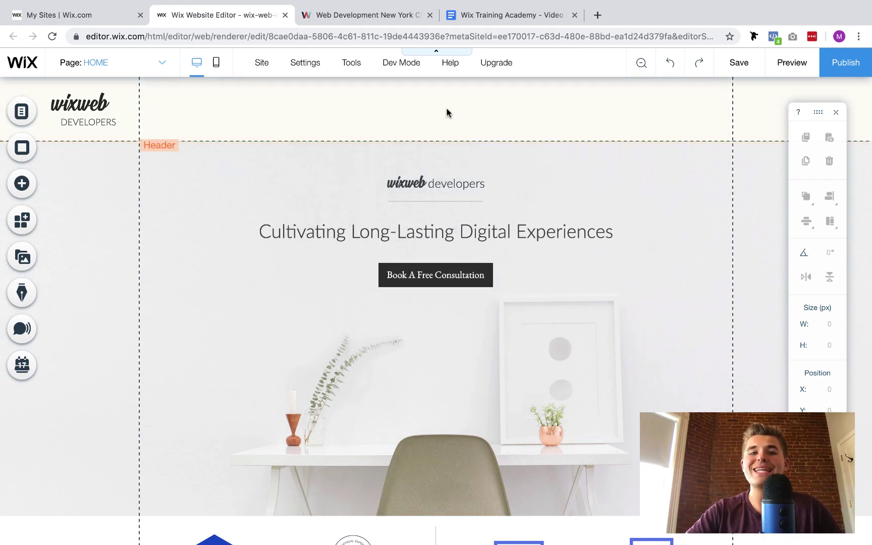
{"action": "mouse_move", "coordinate": [400, 68]}
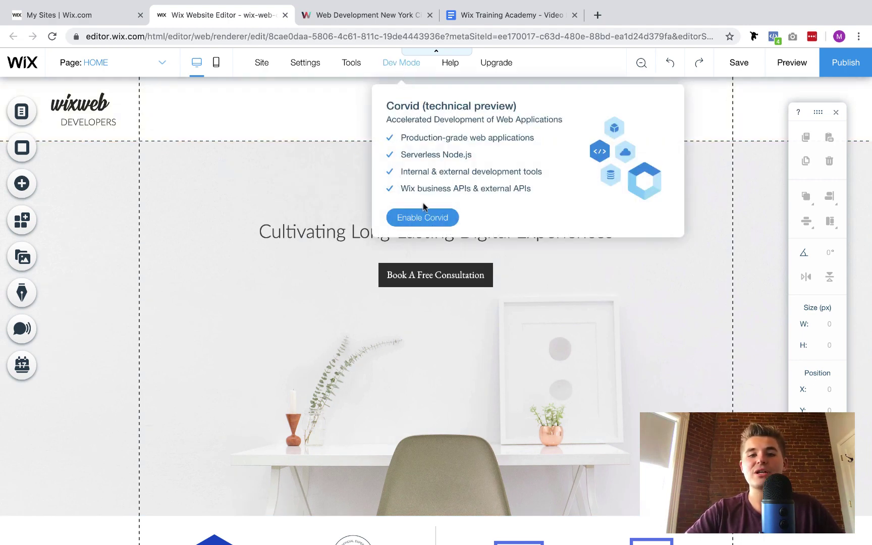
Step: Enable Corvid, dismiss the Welcome to Corvid introduction and collapse the Site Structure sidebar
{"action": "left_click", "coordinate": [422, 222]}
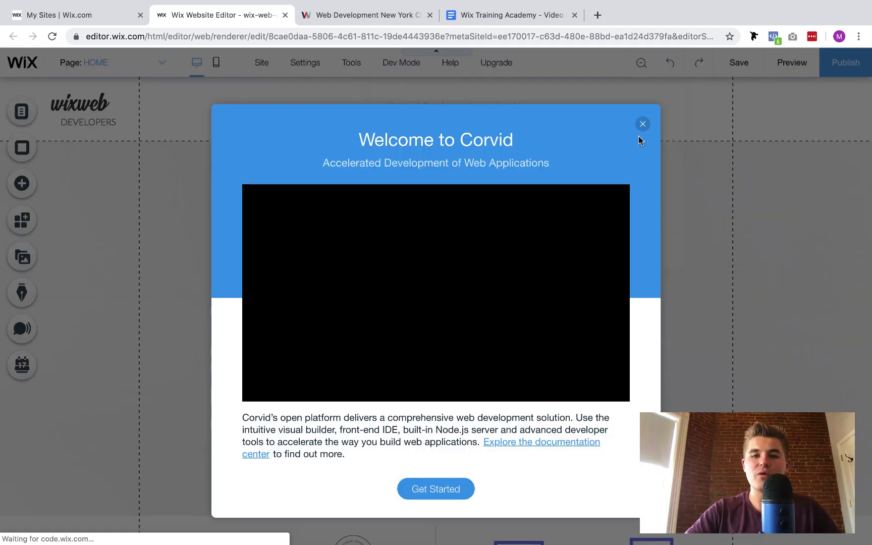
{"action": "left_click", "coordinate": [642, 124]}
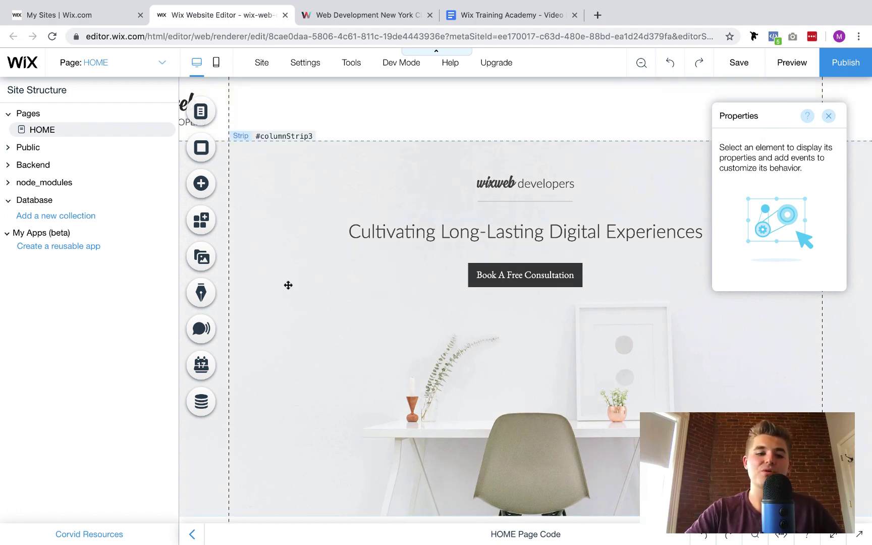
{"action": "left_click", "coordinate": [192, 533]}
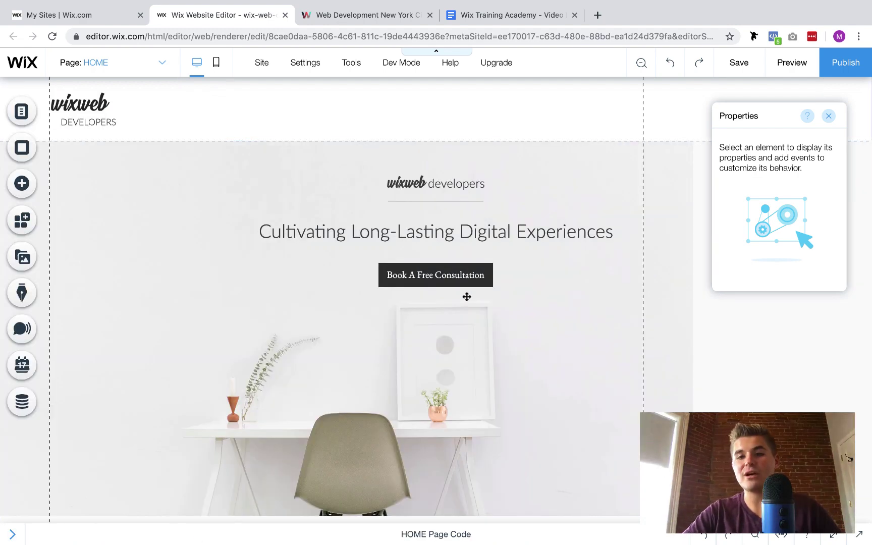
Step: Close the element Properties panel and scroll down the HOME page canvas
{"action": "left_click", "coordinate": [827, 117]}
{"action": "scroll", "coordinate": [629, 191], "scroll_direction": "down", "scroll_amount": 1}
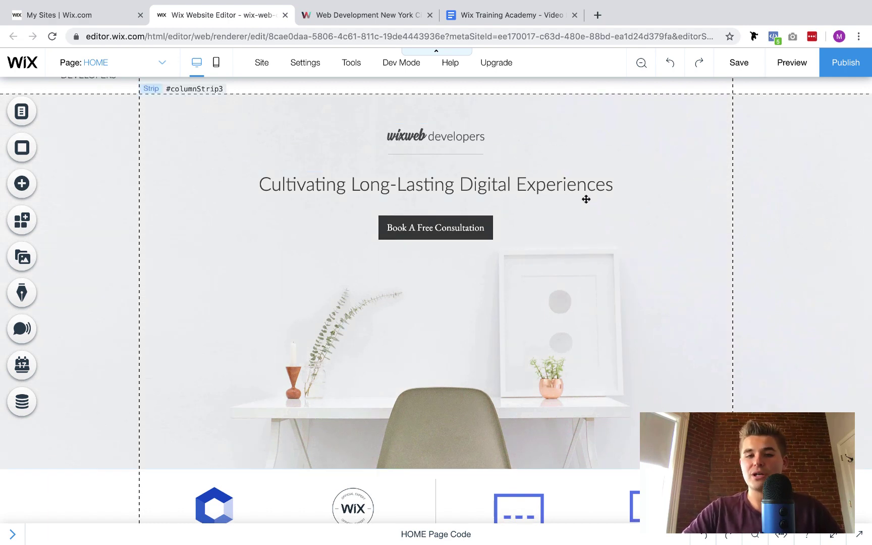
{"action": "scroll", "coordinate": [586, 198], "scroll_direction": "down", "scroll_amount": 2}
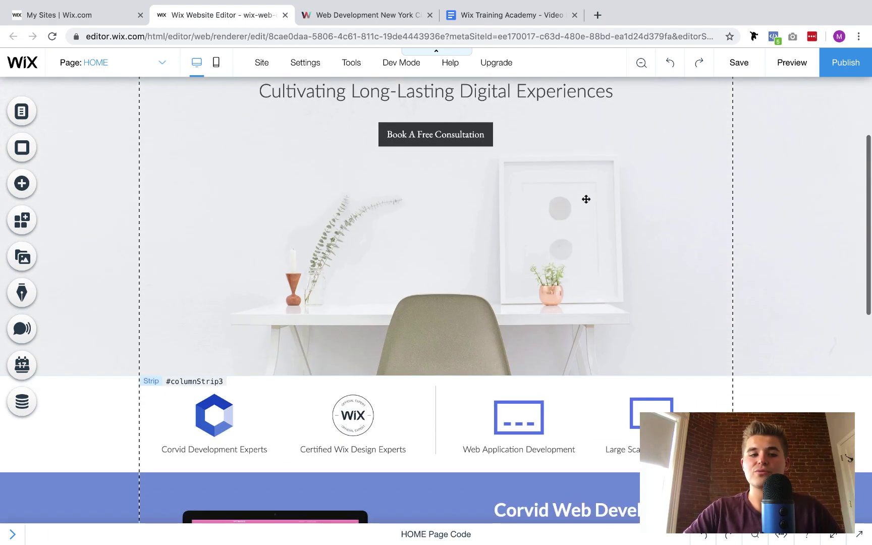
Step: Look over the Data Manager's Add Data Elements and Learn More options, then close it
{"action": "left_click", "coordinate": [20, 403]}
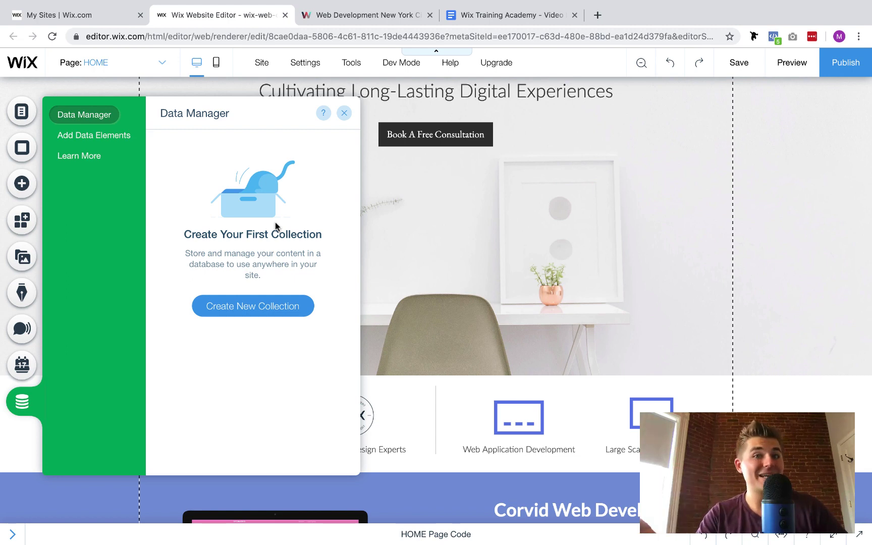
{"action": "left_click", "coordinate": [91, 142]}
{"action": "left_click", "coordinate": [96, 166]}
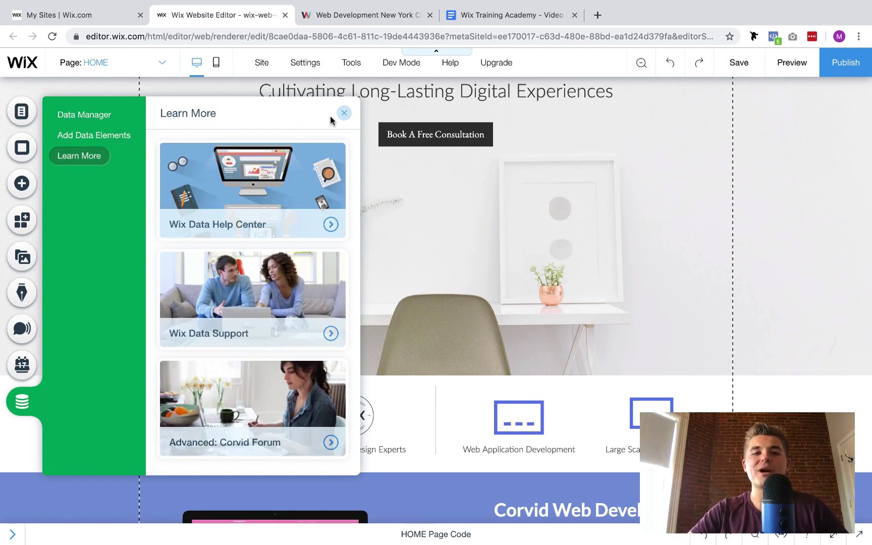
{"action": "left_click", "coordinate": [343, 114]}
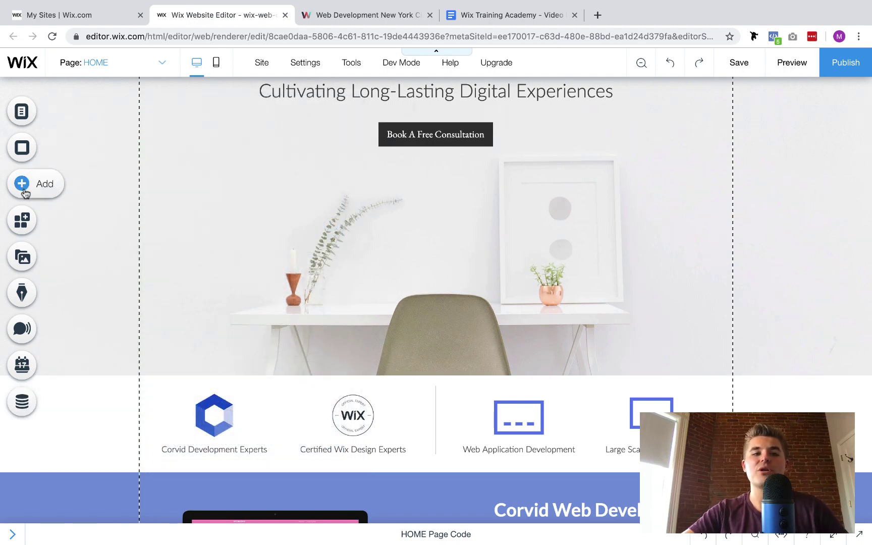
Step: Open the Add panel and browse its element categories, starting with vector art
{"action": "left_click", "coordinate": [23, 184]}
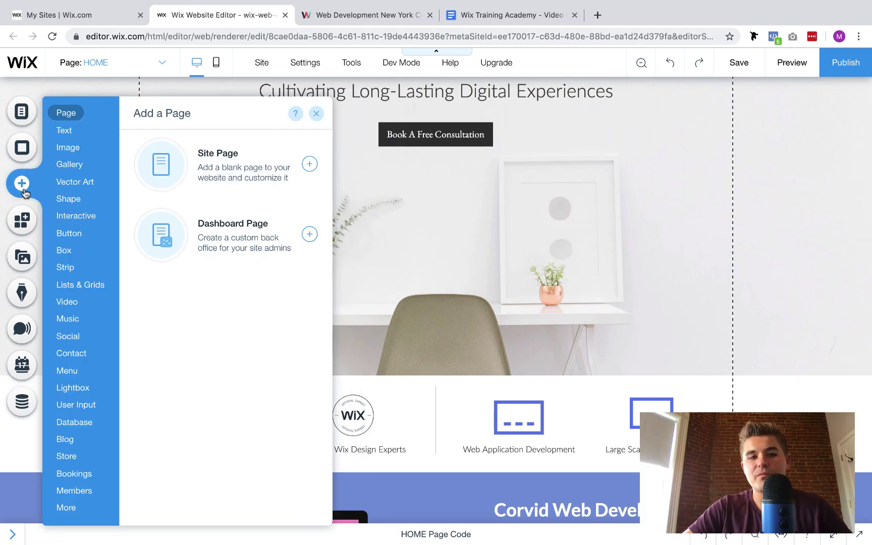
{"action": "left_click", "coordinate": [75, 181]}
{"action": "mouse_move", "coordinate": [103, 292]}
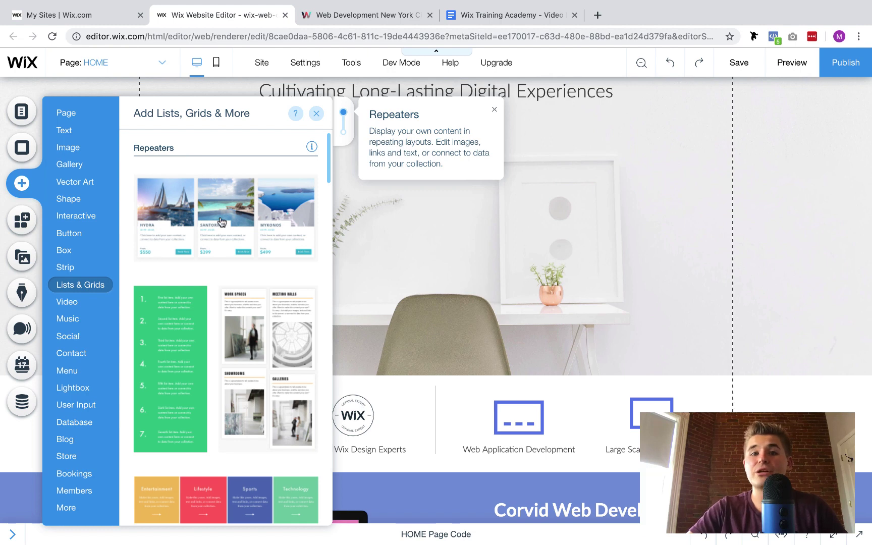
Step: Scroll the Lists & Grids designs down to the I'm Whiskers / Fluffy / Ginger pet cards preset
{"action": "scroll", "coordinate": [230, 195], "scroll_direction": "down", "scroll_amount": 1}
{"action": "scroll", "coordinate": [229, 194], "scroll_direction": "up", "scroll_amount": 1}
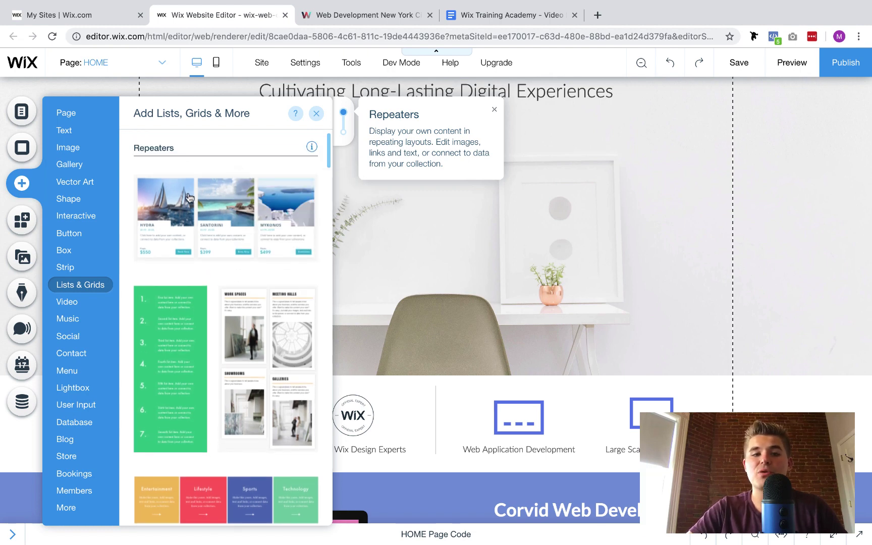
{"action": "scroll", "coordinate": [213, 204], "scroll_direction": "down", "scroll_amount": 2}
{"action": "scroll", "coordinate": [212, 204], "scroll_direction": "down", "scroll_amount": 6}
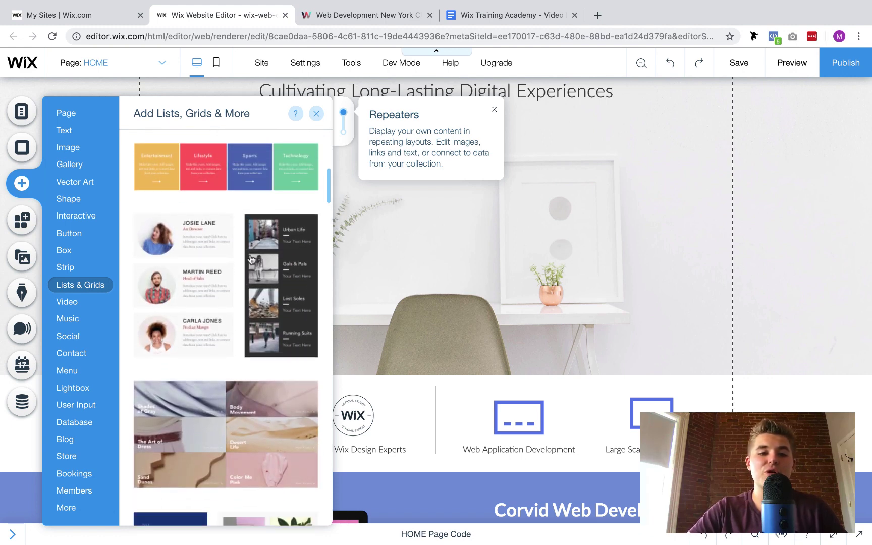
{"action": "scroll", "coordinate": [197, 296], "scroll_direction": "down", "scroll_amount": 7}
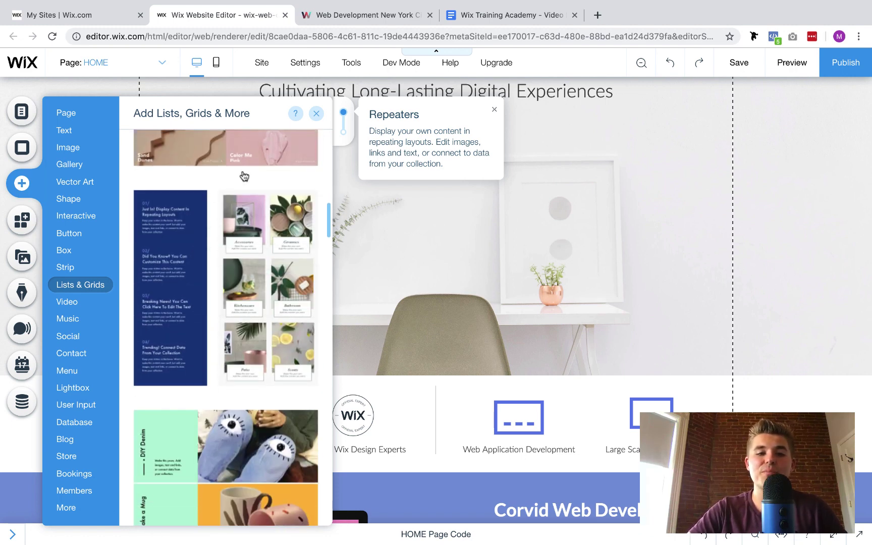
{"action": "scroll", "coordinate": [195, 281], "scroll_direction": "down", "scroll_amount": 6}
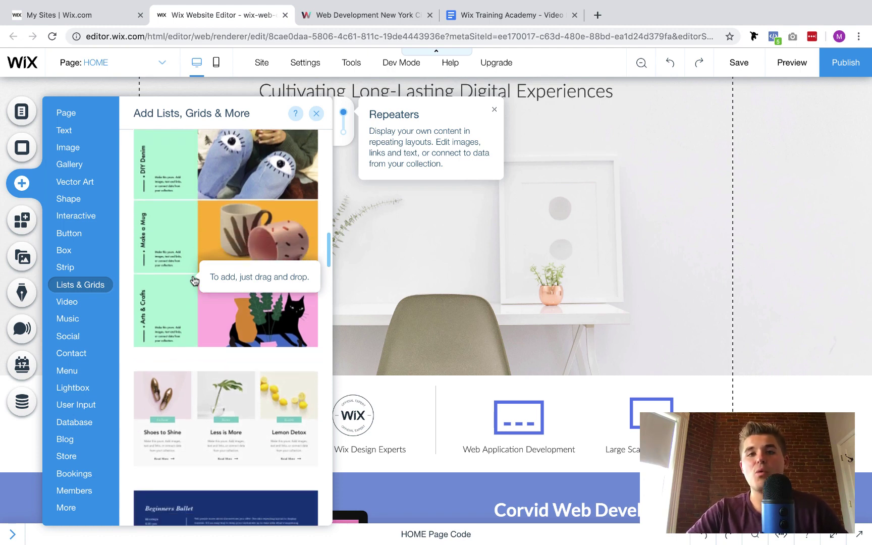
{"action": "scroll", "coordinate": [194, 280], "scroll_direction": "down", "scroll_amount": 1}
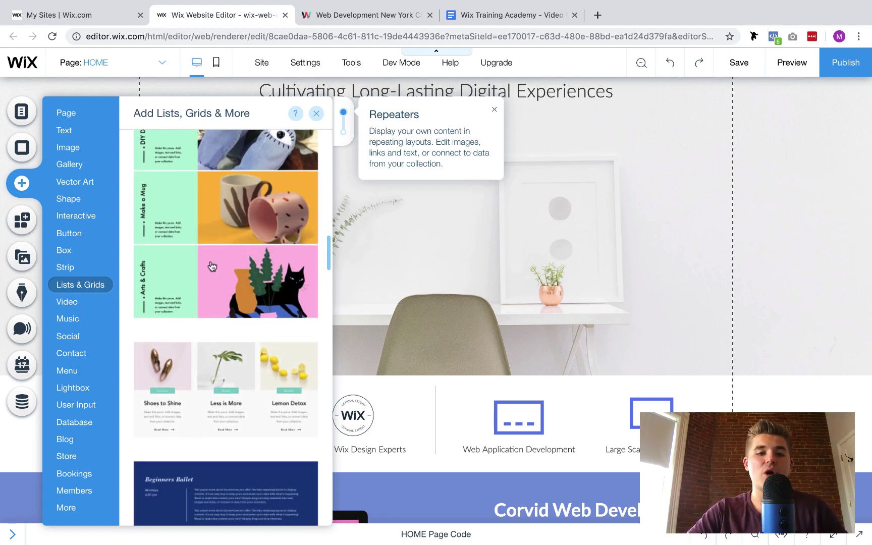
{"action": "scroll", "coordinate": [212, 266], "scroll_direction": "down", "scroll_amount": 2}
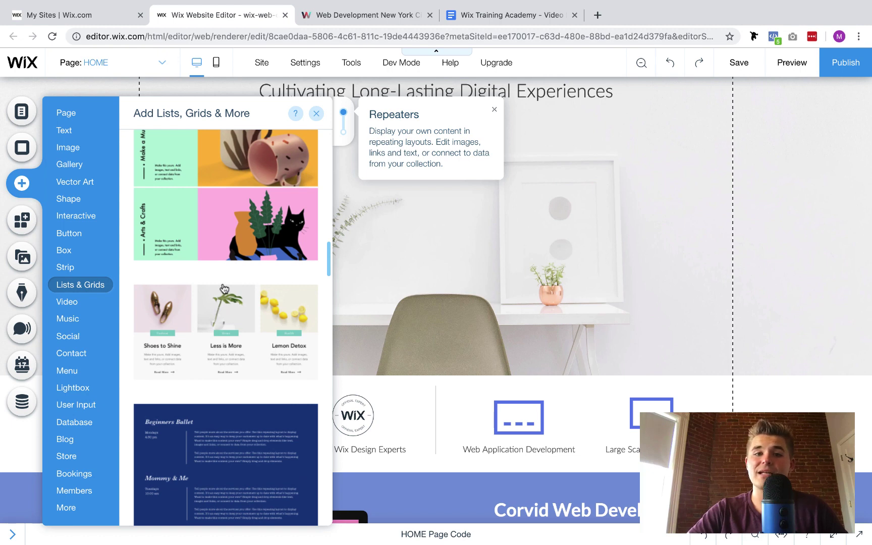
{"action": "scroll", "coordinate": [223, 288], "scroll_direction": "down", "scroll_amount": 6}
{"action": "scroll", "coordinate": [223, 288], "scroll_direction": "down", "scroll_amount": 4}
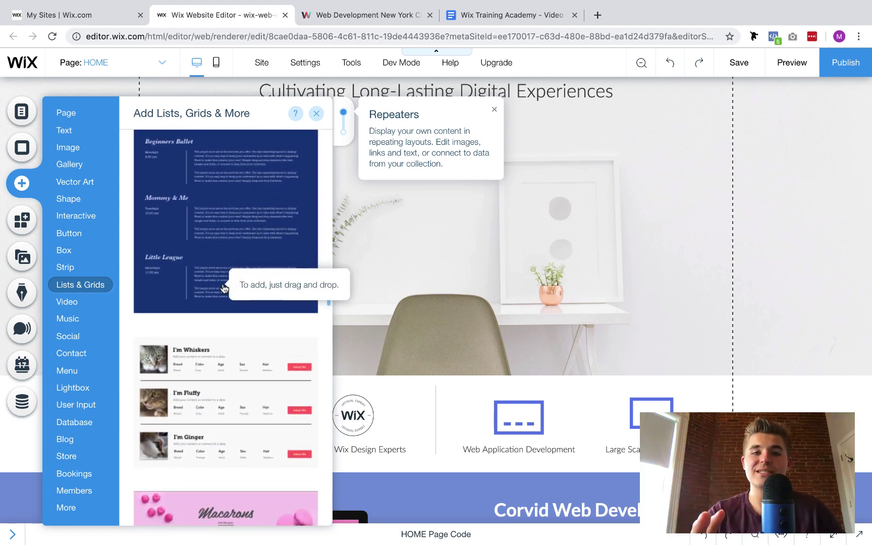
{"action": "scroll", "coordinate": [223, 287], "scroll_direction": "down", "scroll_amount": 5}
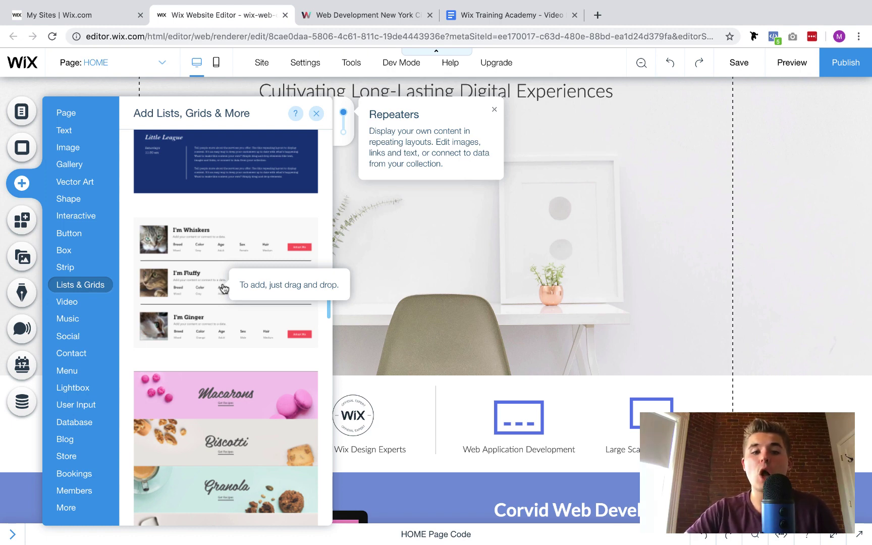
{"action": "scroll", "coordinate": [223, 288], "scroll_direction": "down", "scroll_amount": 3}
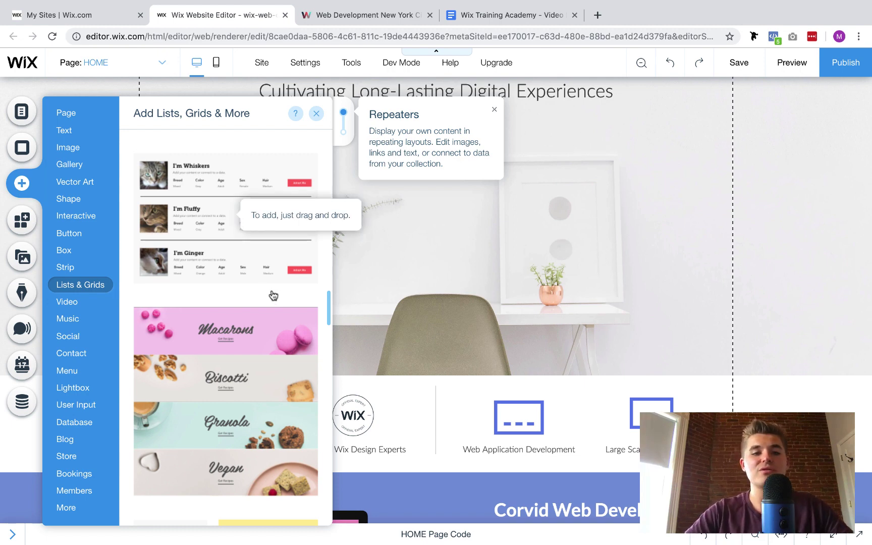
Step: Add the pet cards repeater preset and drag it down below the Corvid section
{"action": "left_click", "coordinate": [236, 219]}
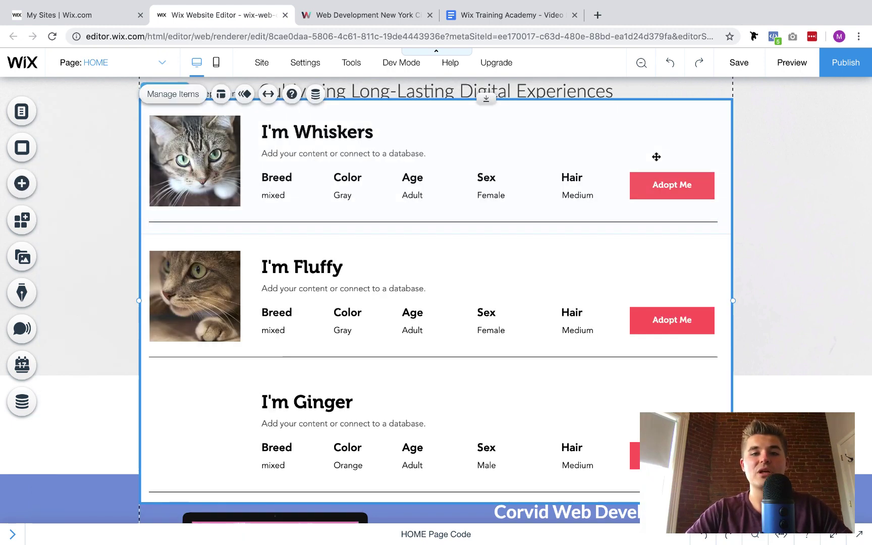
{"action": "scroll", "coordinate": [796, 286], "scroll_direction": "down", "scroll_amount": 1}
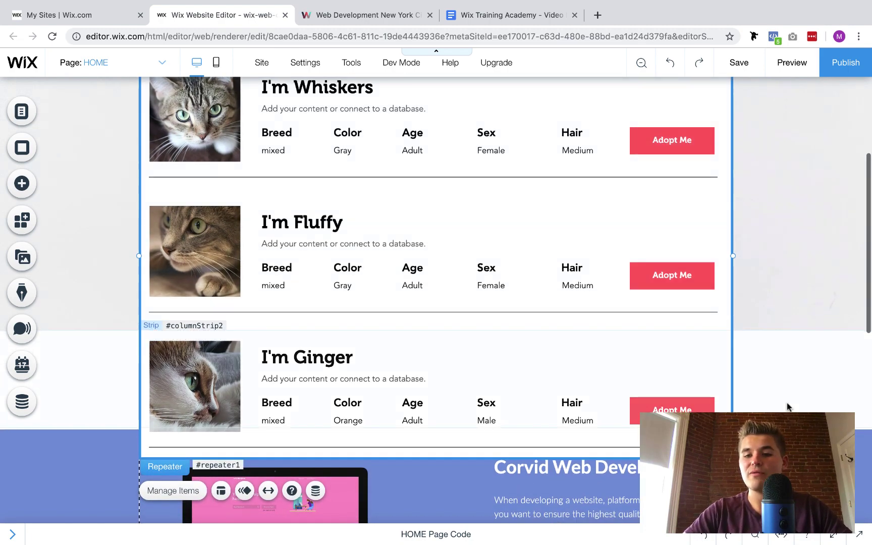
{"action": "scroll", "coordinate": [787, 407], "scroll_direction": "down", "scroll_amount": 2}
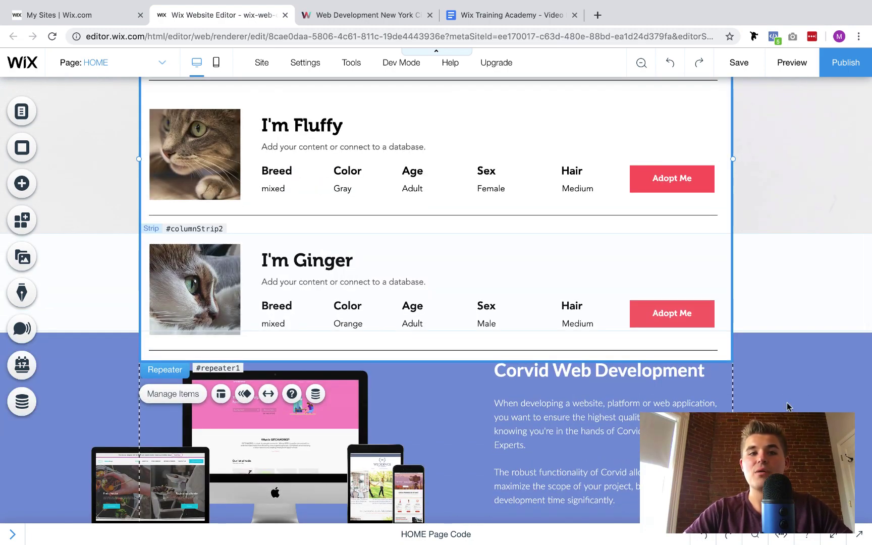
{"action": "scroll", "coordinate": [788, 407], "scroll_direction": "down", "scroll_amount": 8}
{"action": "scroll", "coordinate": [779, 365], "scroll_direction": "up", "scroll_amount": 5}
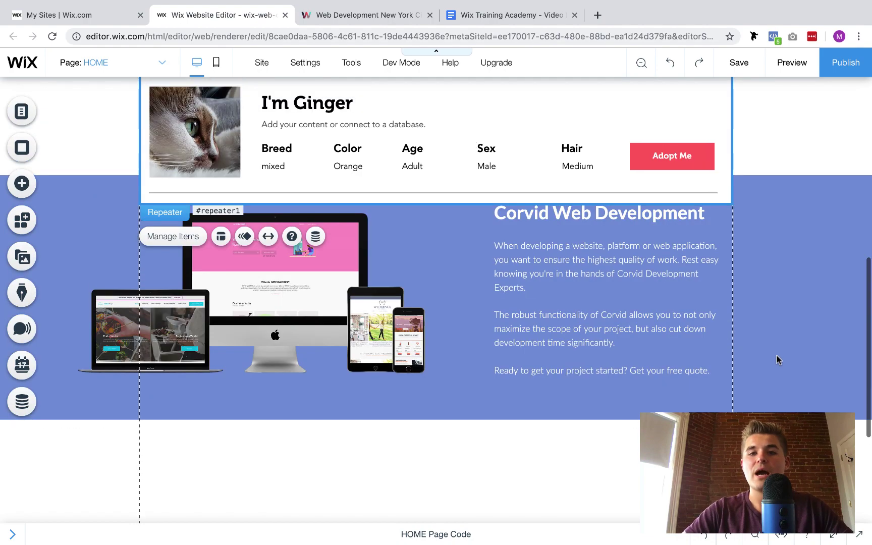
{"action": "left_click_drag", "start_coordinate": [685, 123], "coordinate": [684, 350]}
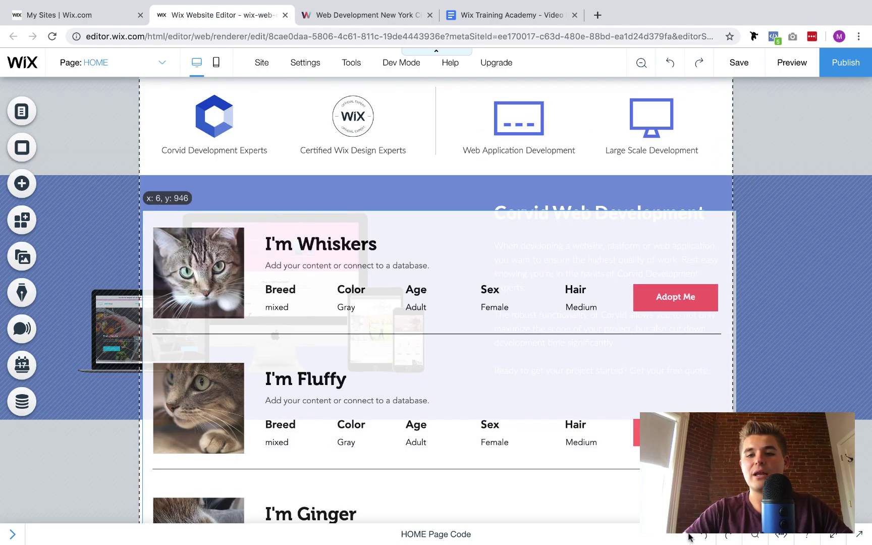
{"action": "left_click_drag", "start_coordinate": [689, 536], "coordinate": [651, 544]}
Step: Select the Whiskers photo, I'm Whiskers title and Age label in the first card
{"action": "scroll", "coordinate": [669, 356], "scroll_direction": "down", "scroll_amount": 3}
{"action": "scroll", "coordinate": [753, 399], "scroll_direction": "down", "scroll_amount": 5}
{"action": "scroll", "coordinate": [753, 402], "scroll_direction": "down", "scroll_amount": 1}
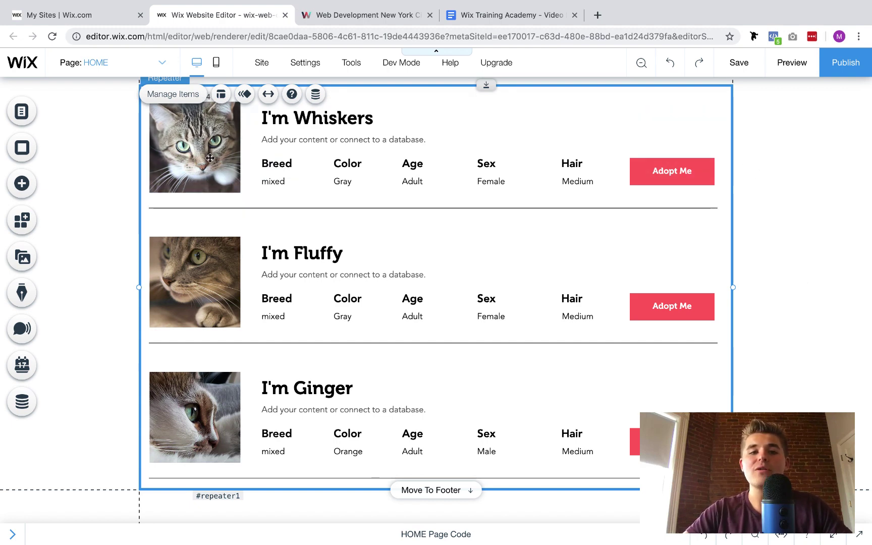
{"action": "left_click", "coordinate": [230, 166]}
{"action": "left_click", "coordinate": [308, 129]}
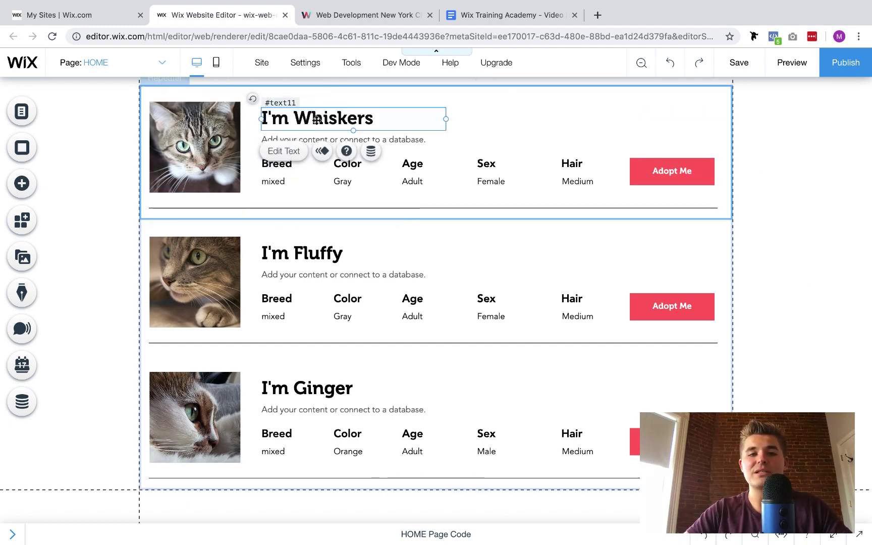
{"action": "left_click", "coordinate": [424, 165]}
Step: Set the I'm Whiskers title font to bold Museo Slab
{"action": "double_click", "coordinate": [329, 119]}
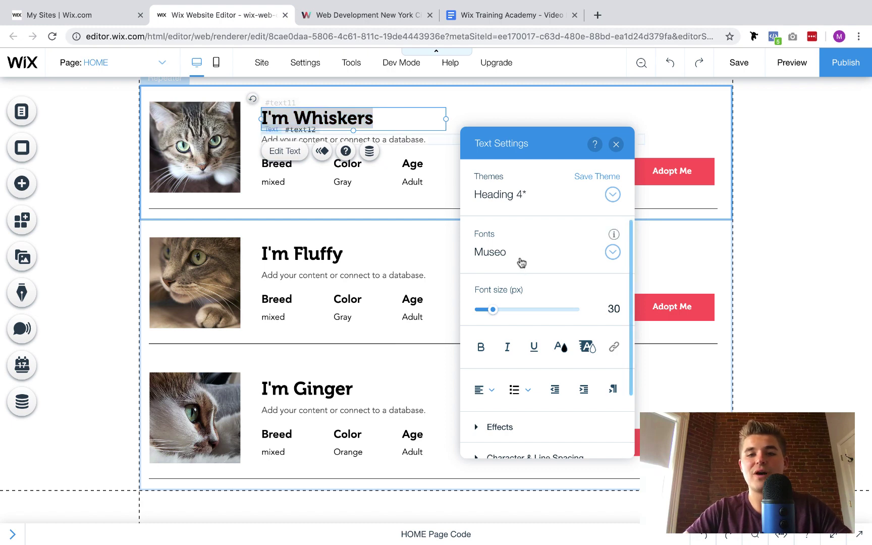
{"action": "left_click", "coordinate": [519, 258]}
{"action": "left_click", "coordinate": [539, 299]}
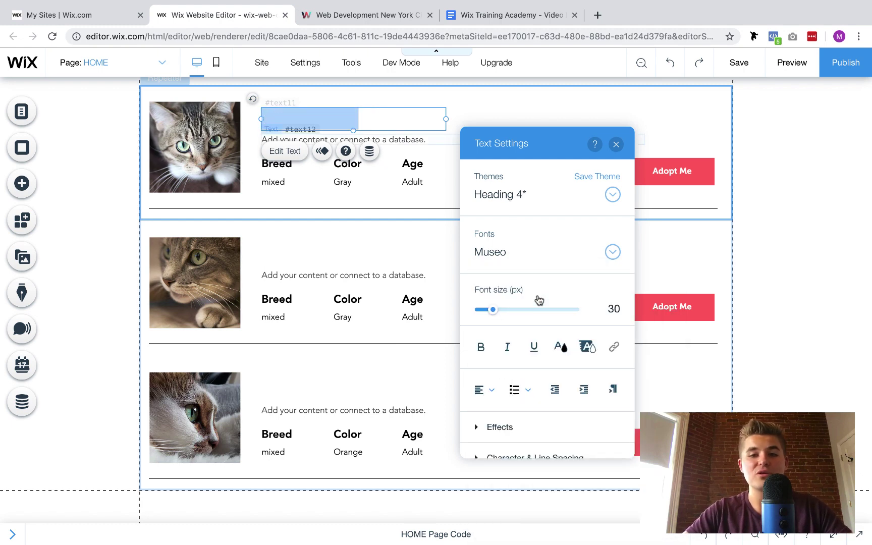
{"action": "left_click", "coordinate": [482, 348]}
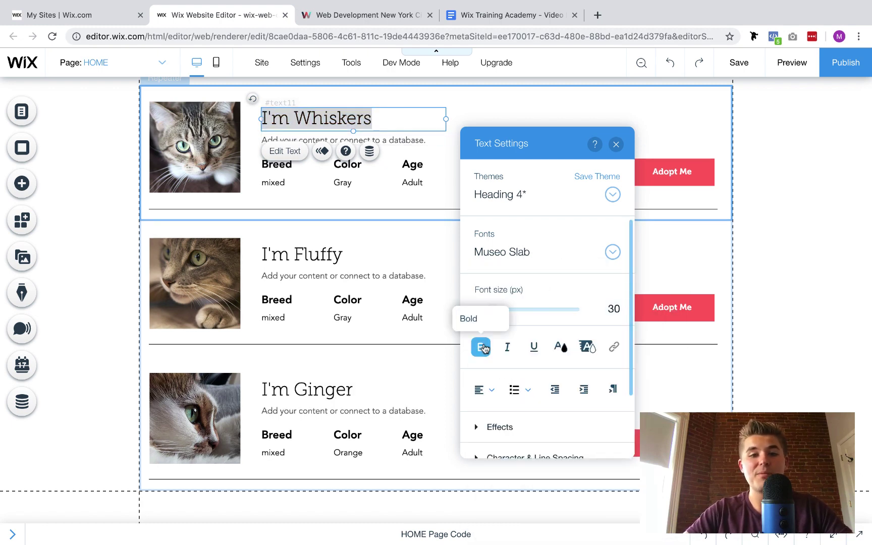
{"action": "left_click", "coordinate": [617, 146]}
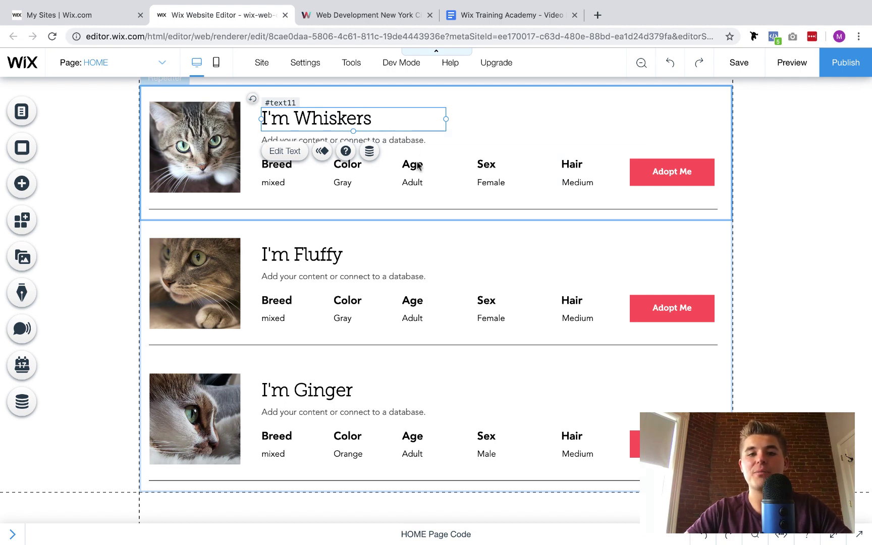
Step: Confirm the Fluffy and Ginger titles share the style, then select the first card container
{"action": "left_click", "coordinate": [311, 255]}
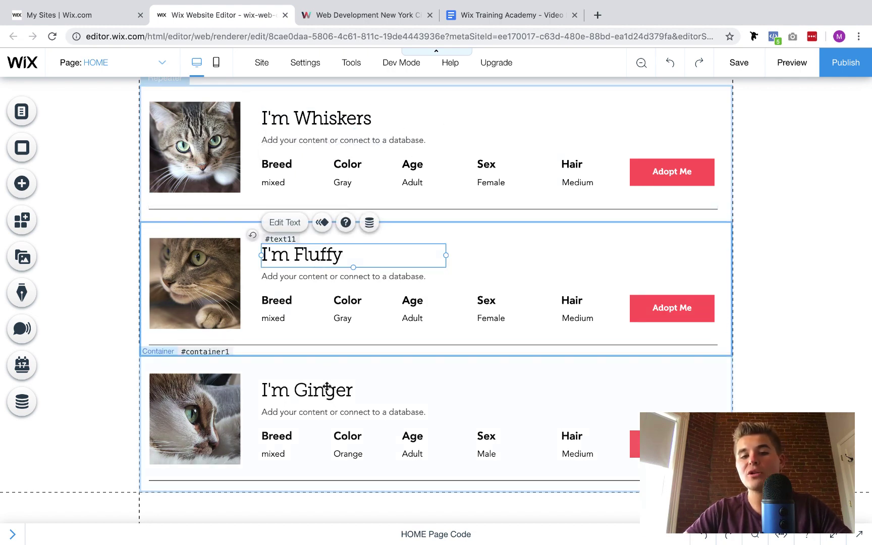
{"action": "left_click", "coordinate": [327, 387]}
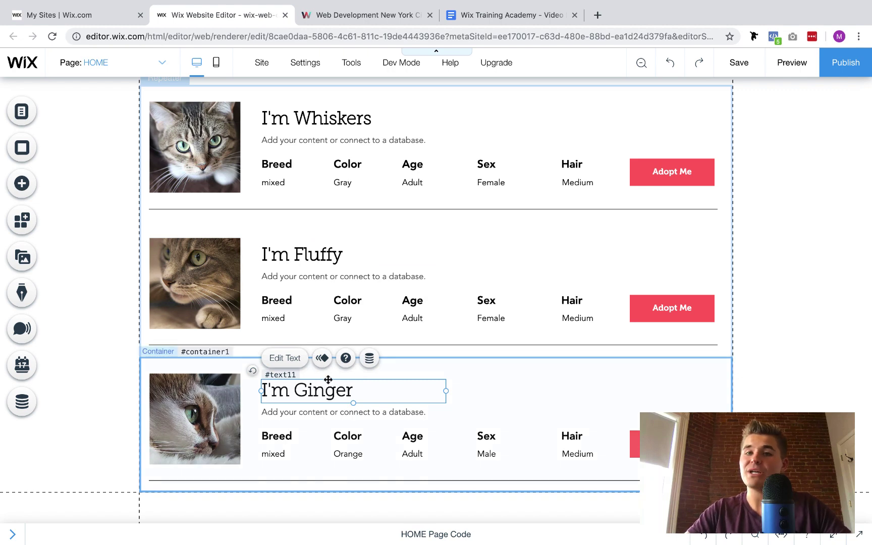
{"action": "left_click", "coordinate": [346, 119]}
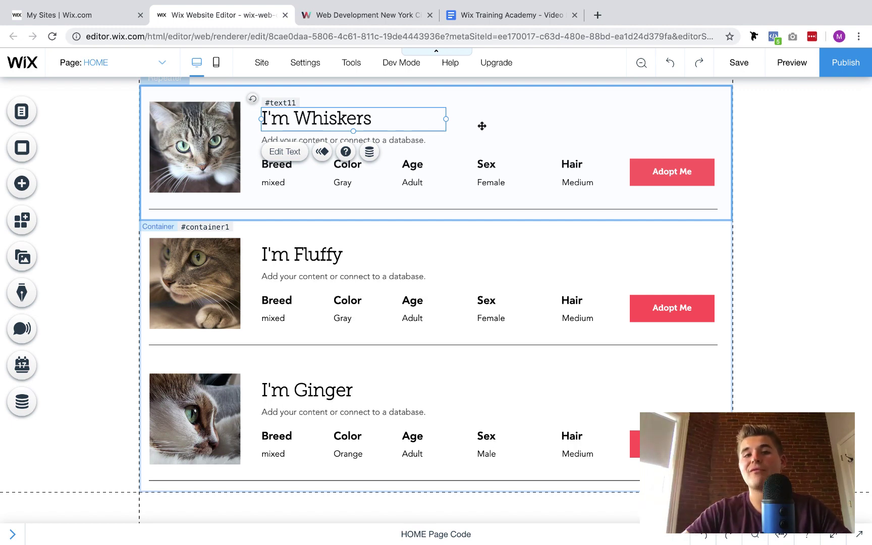
{"action": "left_click", "coordinate": [656, 126]}
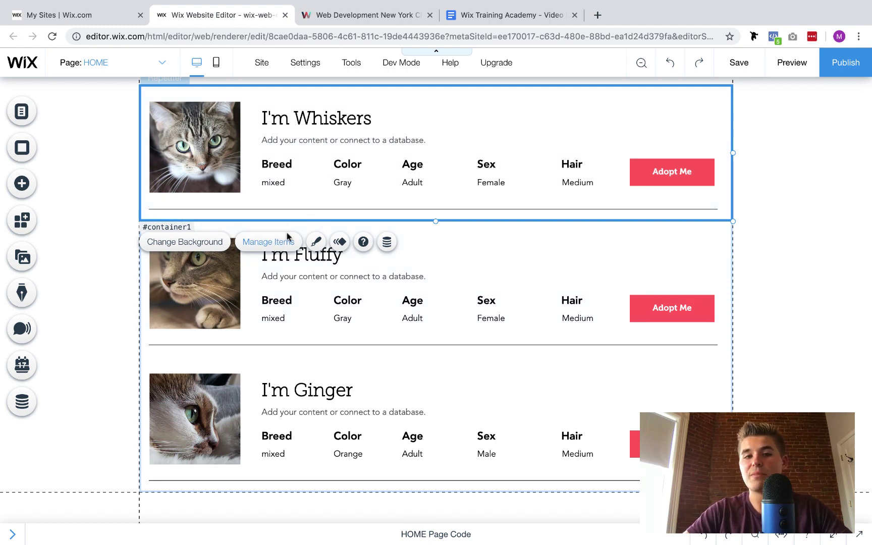
Step: Shrink the cat photos to 113 by 113, then try and undo a dark Adopt Me button style
{"action": "left_click", "coordinate": [218, 151]}
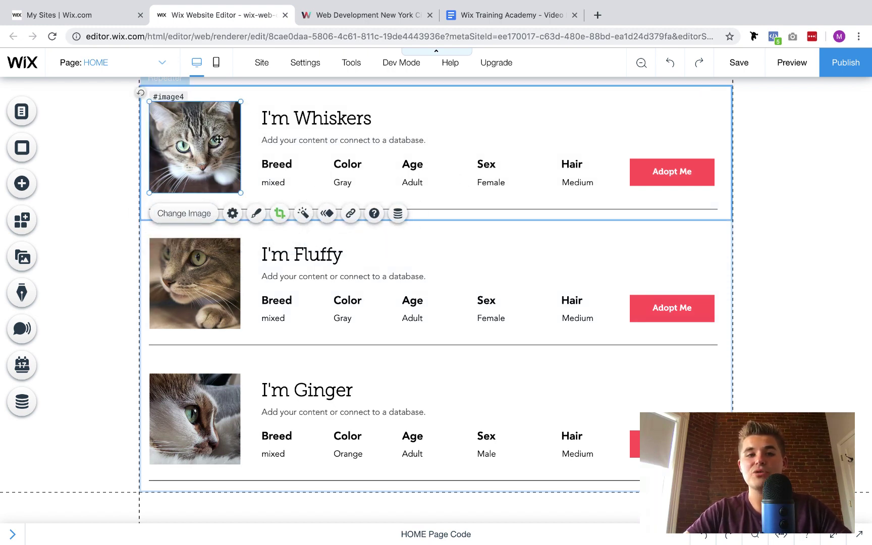
{"action": "left_click_drag", "start_coordinate": [240, 193], "coordinate": [220, 168]}
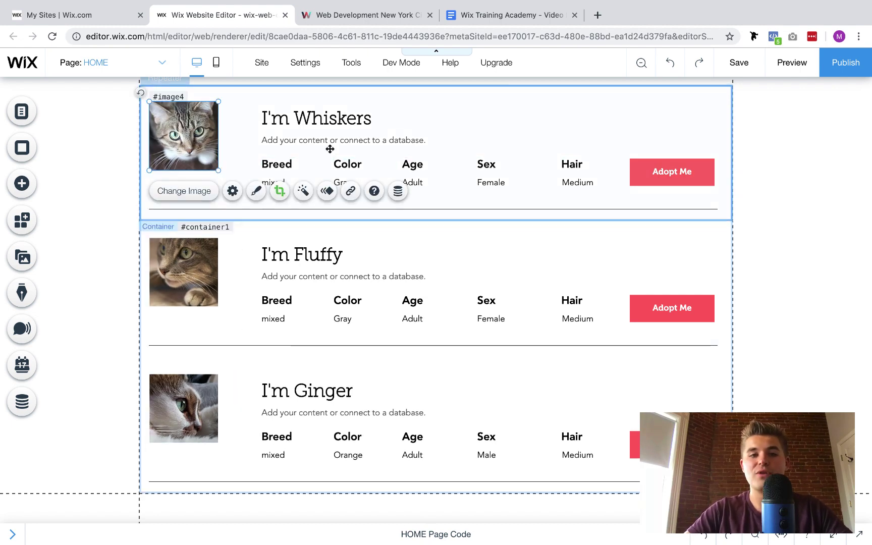
{"action": "left_click", "coordinate": [651, 172]}
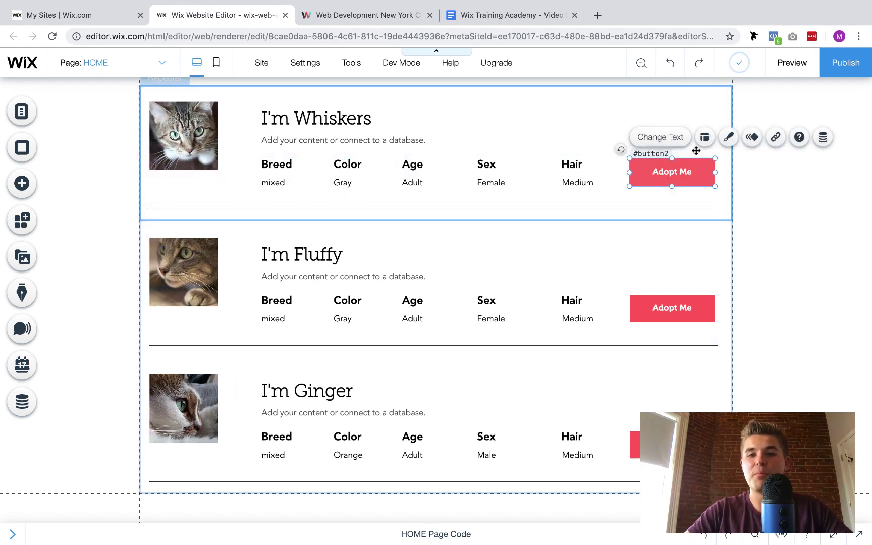
{"action": "left_click", "coordinate": [729, 137]}
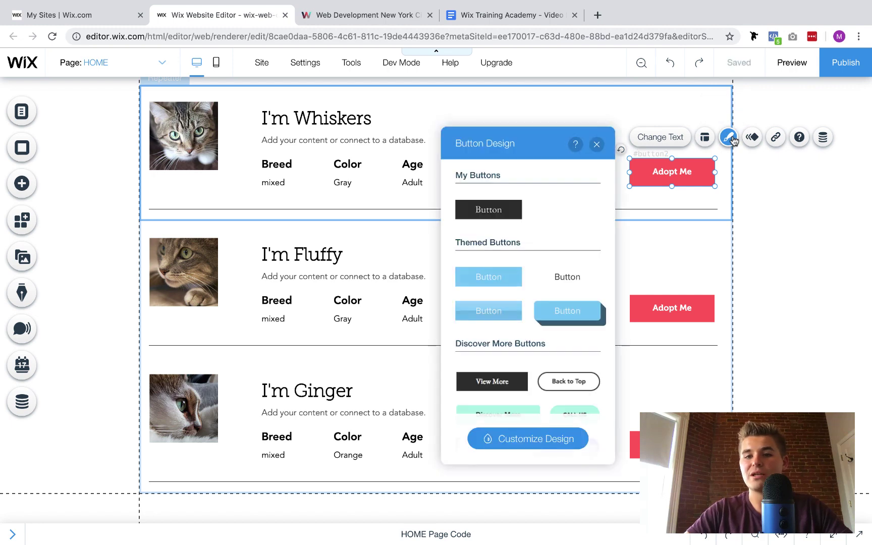
{"action": "left_click", "coordinate": [490, 214]}
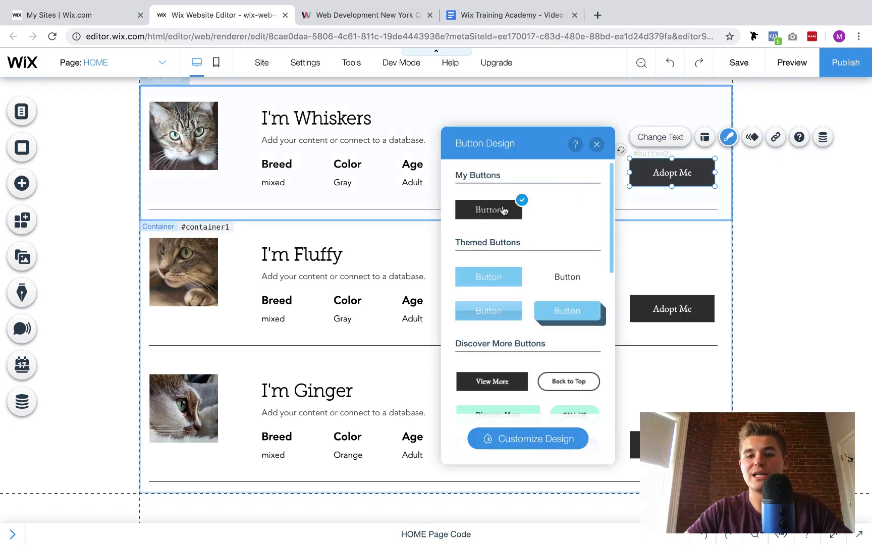
{"action": "left_click", "coordinate": [596, 144]}
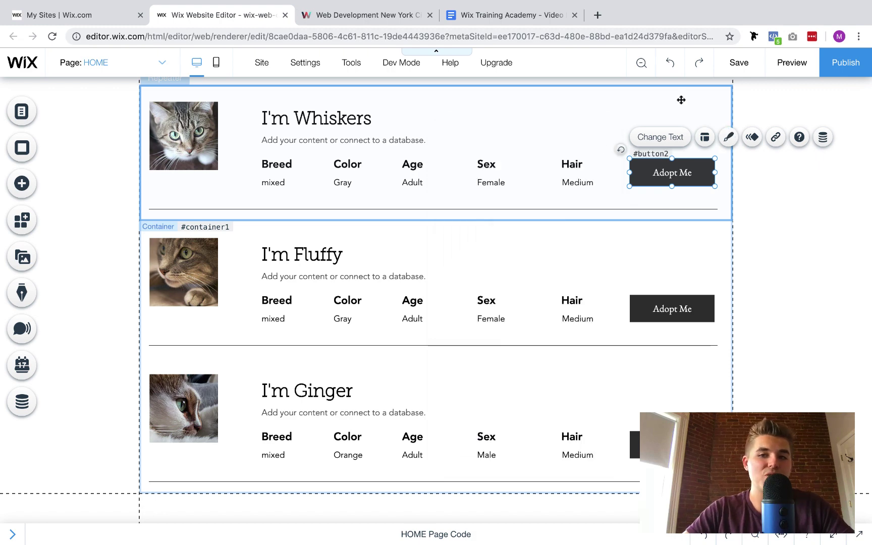
{"action": "left_click", "coordinate": [671, 72]}
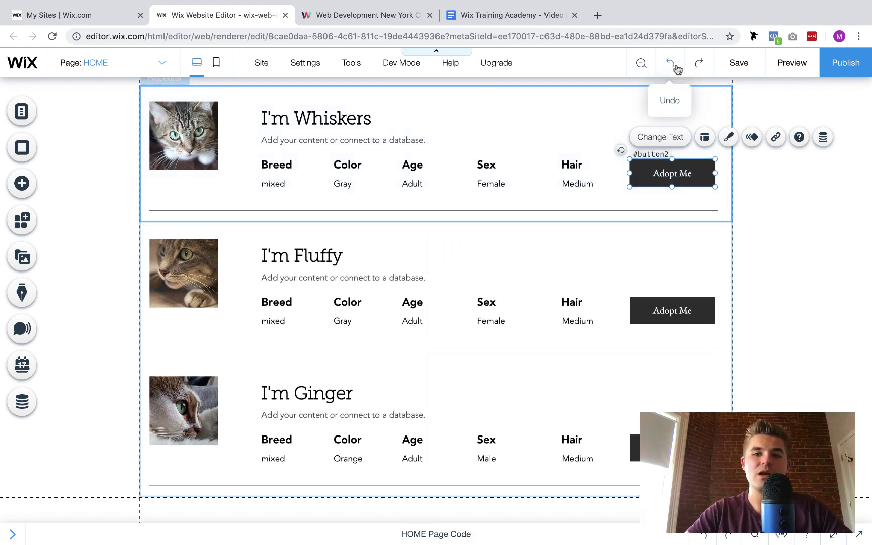
Step: Reselect the first Adopt Me button and apply the rounded pink preset with uppercase lettering
{"action": "left_click", "coordinate": [761, 103]}
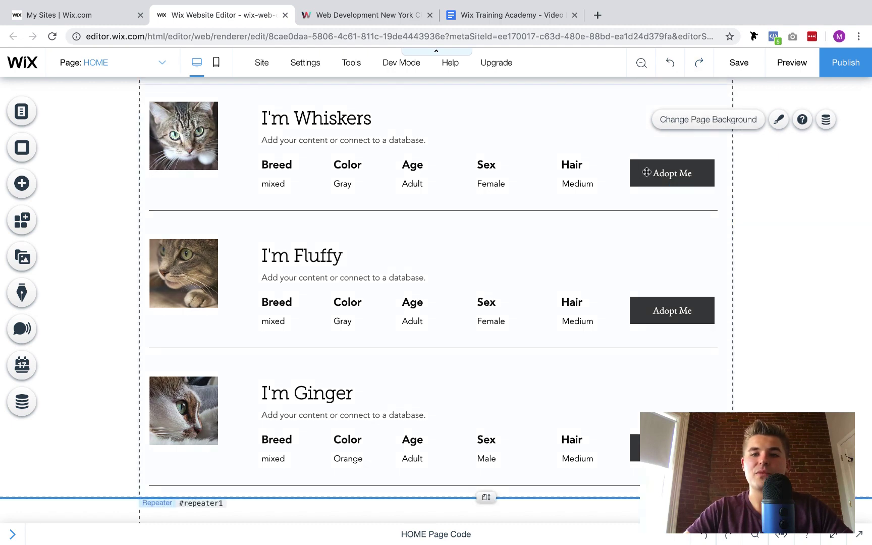
{"action": "left_click", "coordinate": [669, 174]}
{"action": "left_click", "coordinate": [670, 174]}
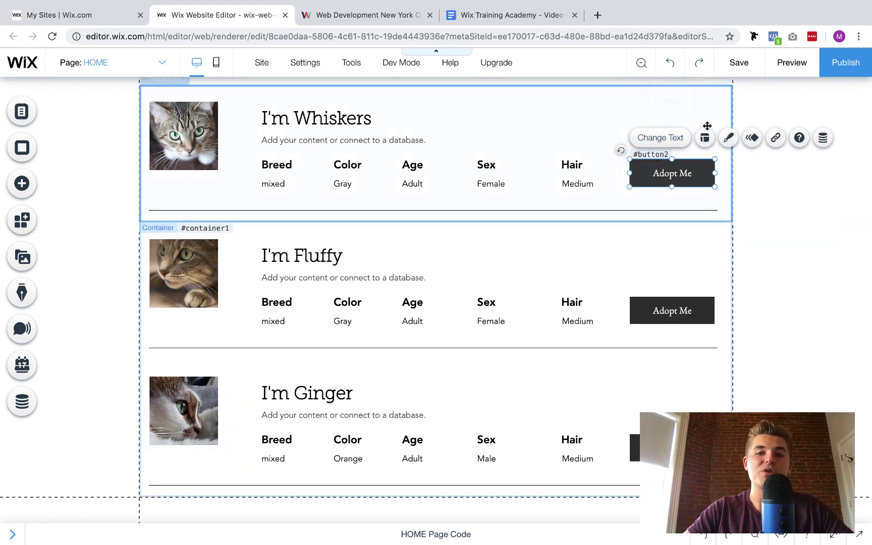
{"action": "left_click", "coordinate": [728, 138]}
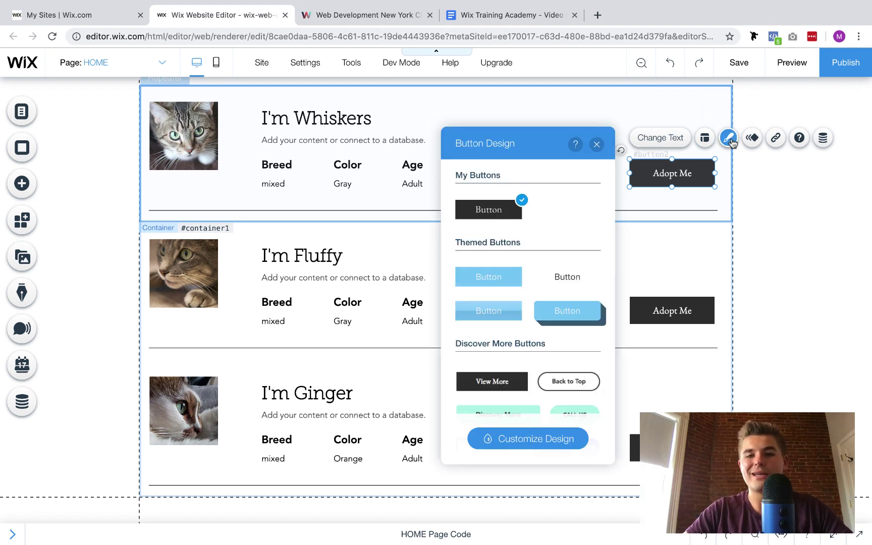
{"action": "scroll", "coordinate": [540, 277], "scroll_direction": "down", "scroll_amount": 5}
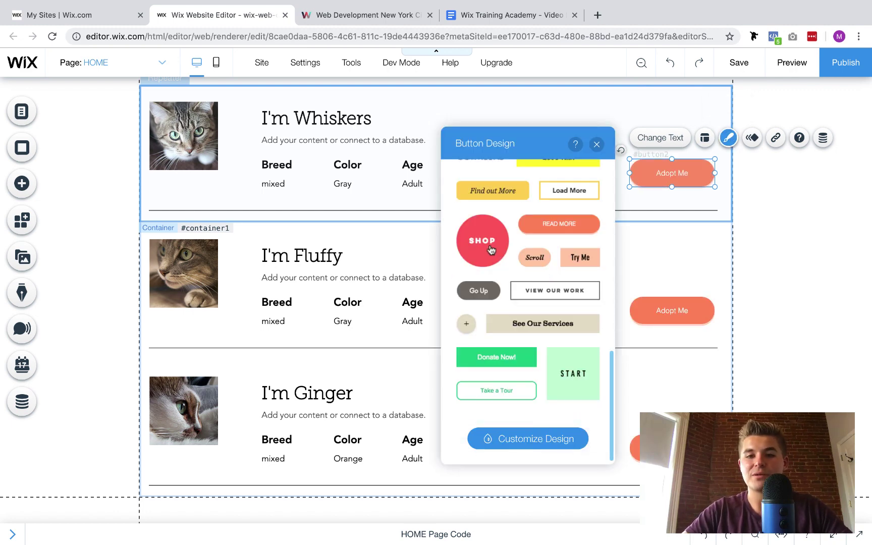
{"action": "left_click", "coordinate": [596, 144]}
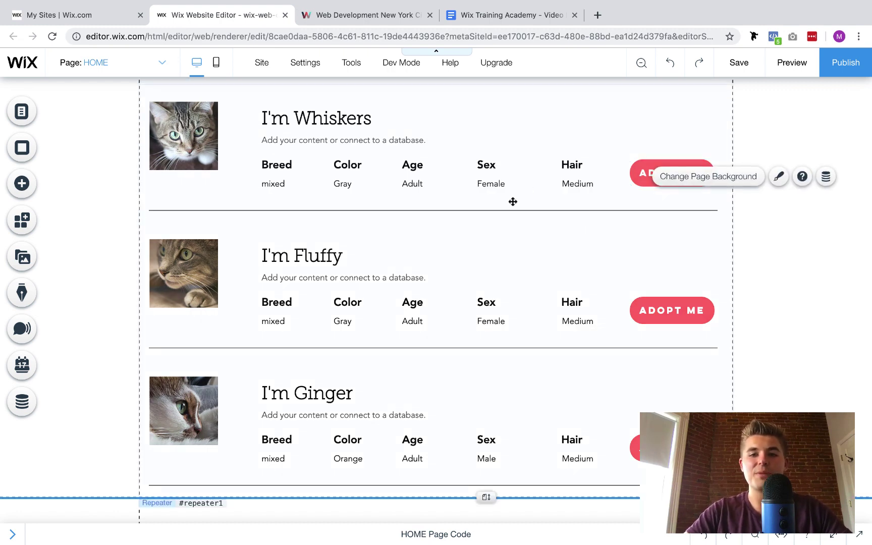
{"action": "scroll", "coordinate": [534, 191], "scroll_direction": "up", "scroll_amount": 2}
{"action": "scroll", "coordinate": [535, 191], "scroll_direction": "down", "scroll_amount": 1}
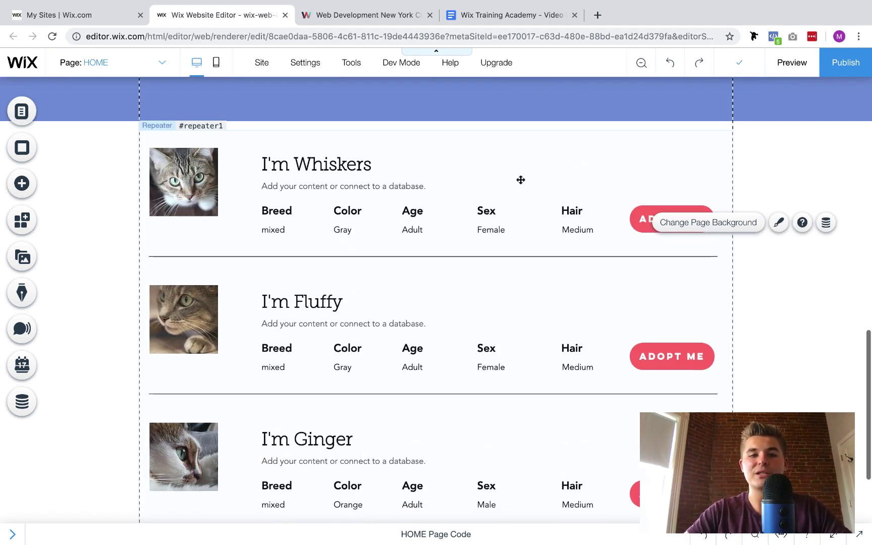
{"action": "left_click", "coordinate": [493, 159]}
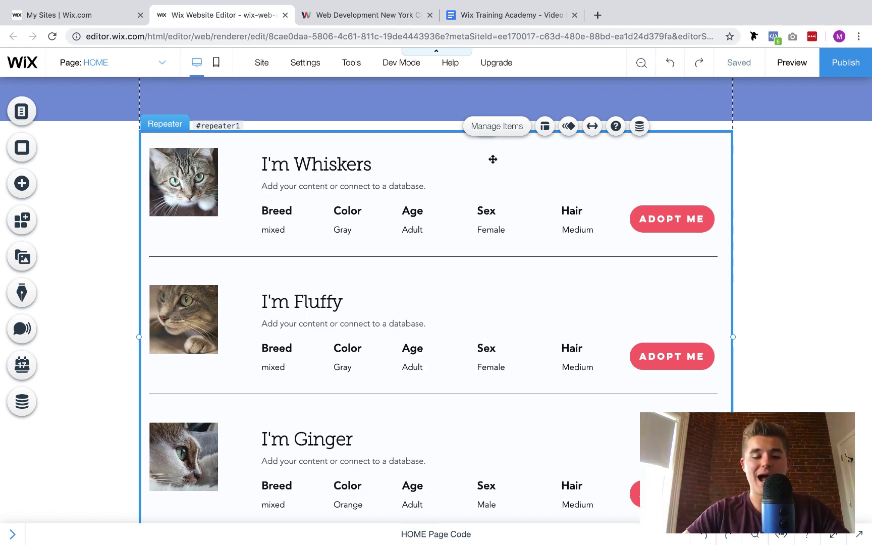
{"action": "left_click", "coordinate": [639, 126]}
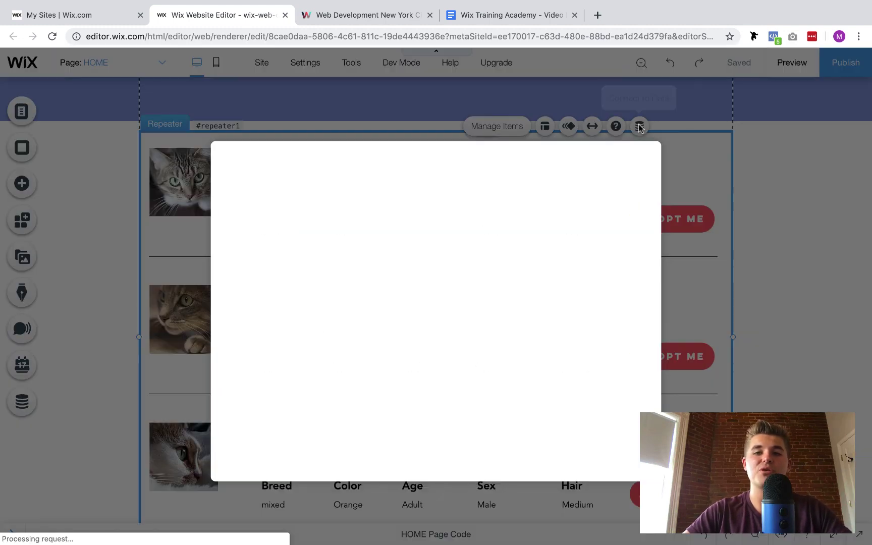
{"action": "left_click", "coordinate": [655, 156]}
{"action": "left_click", "coordinate": [328, 168]}
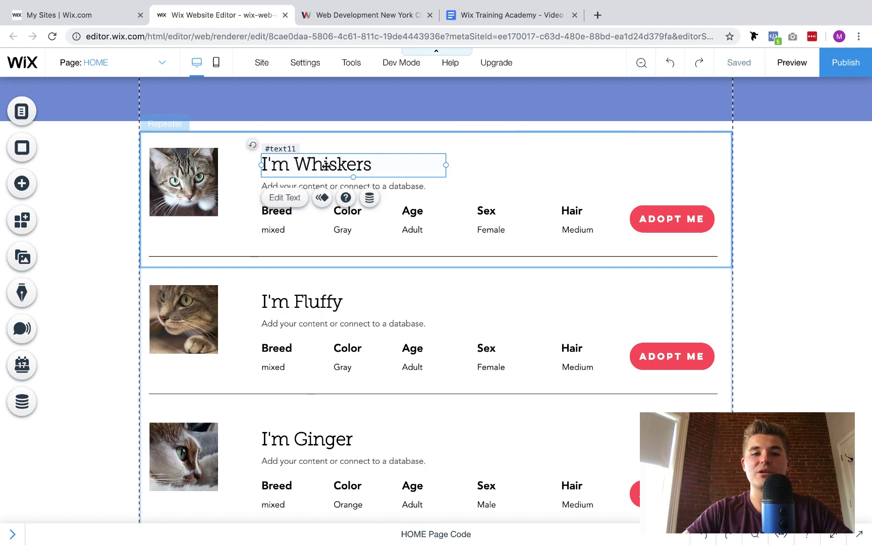
{"action": "left_click", "coordinate": [396, 189]}
{"action": "left_click", "coordinate": [400, 164]}
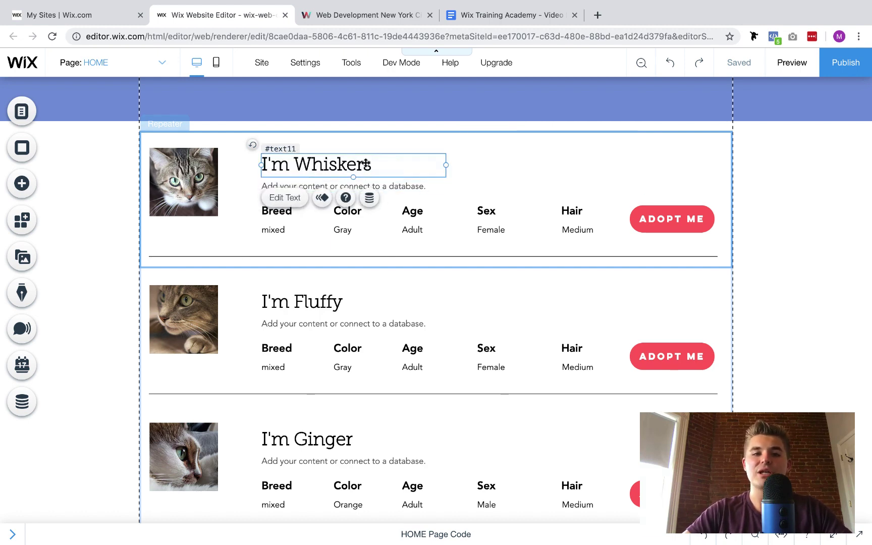
{"action": "left_click", "coordinate": [371, 198]}
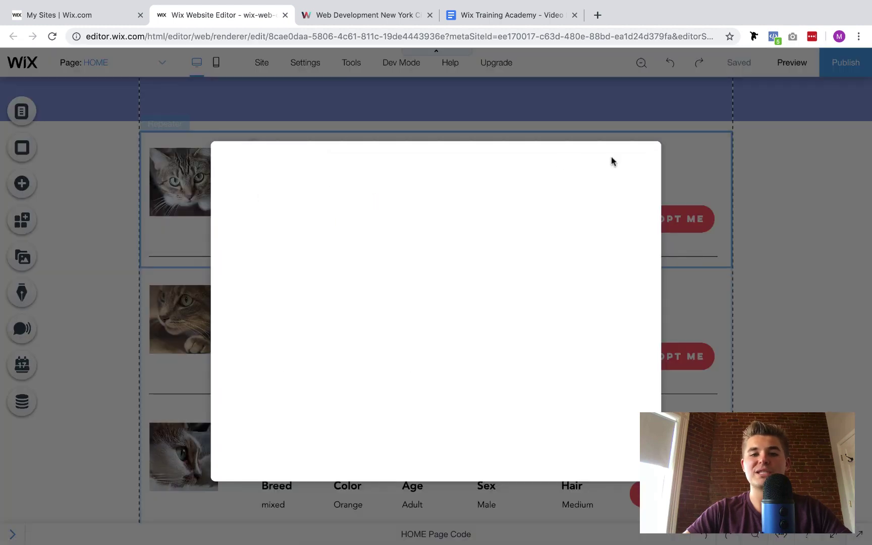
{"action": "left_click", "coordinate": [643, 160]}
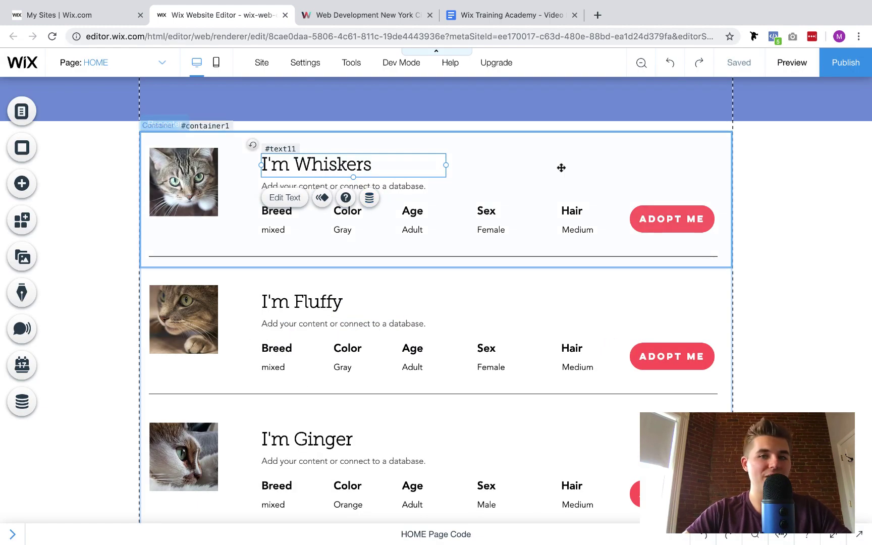
{"action": "left_click", "coordinate": [745, 168]}
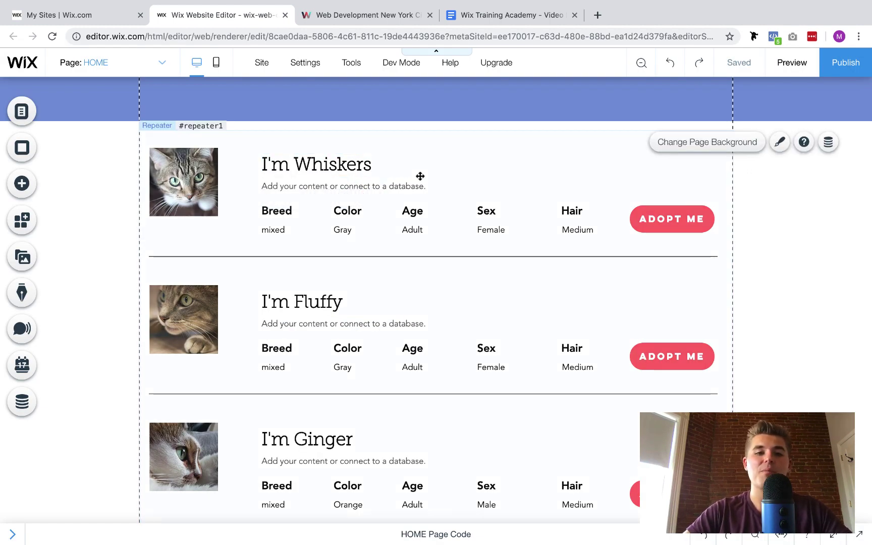
{"action": "left_click", "coordinate": [336, 165]}
{"action": "left_click", "coordinate": [337, 165]}
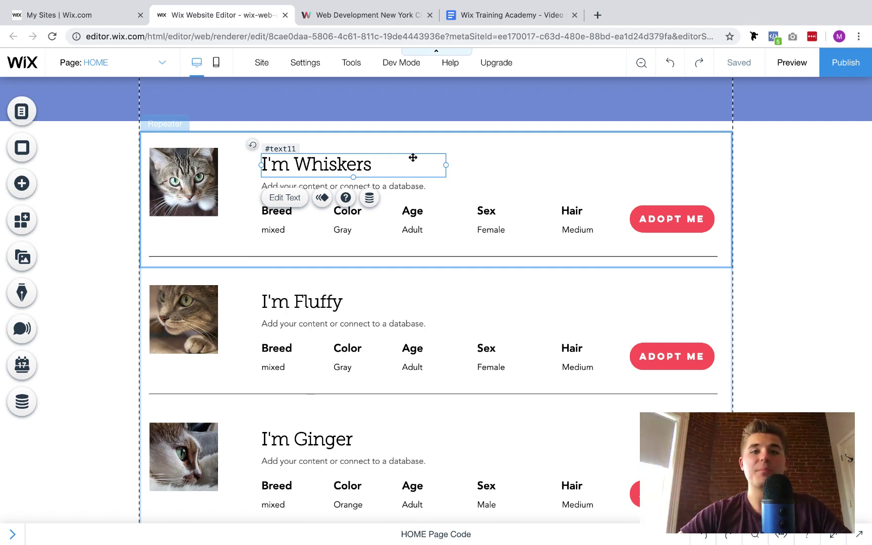
{"action": "left_click", "coordinate": [101, 197]}
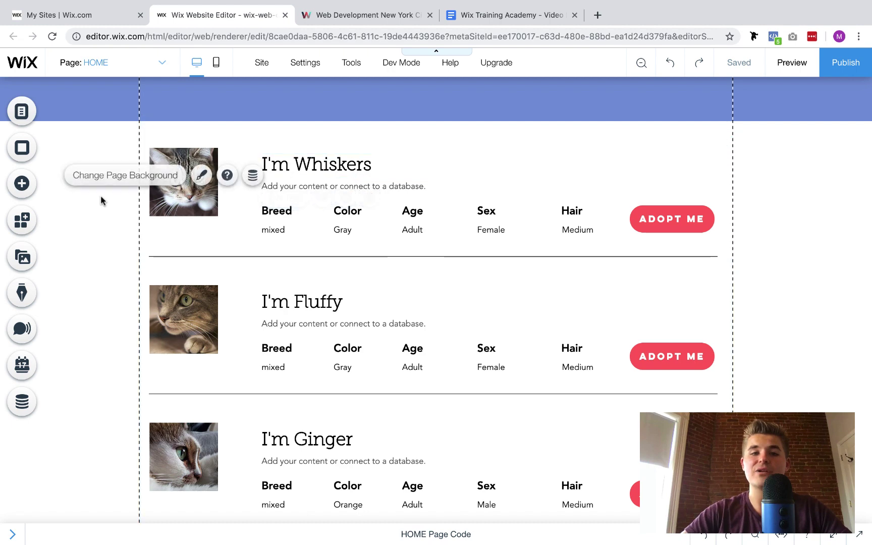
{"action": "left_click", "coordinate": [429, 195]}
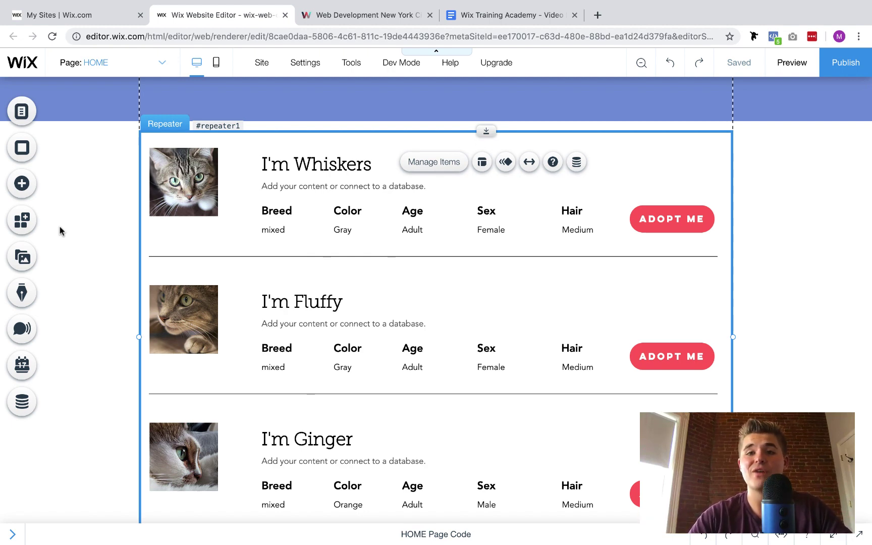
{"action": "left_click", "coordinate": [337, 16]}
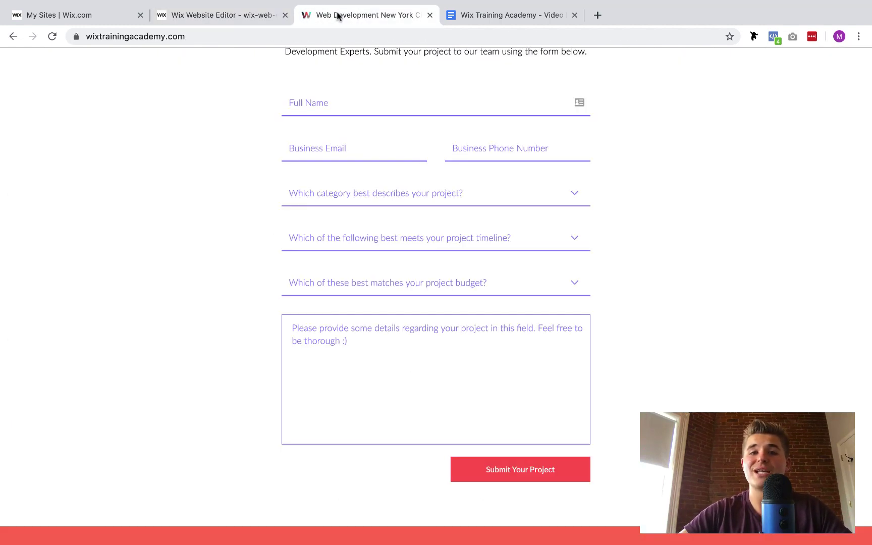
{"action": "scroll", "coordinate": [211, 231], "scroll_direction": "up", "scroll_amount": 4}
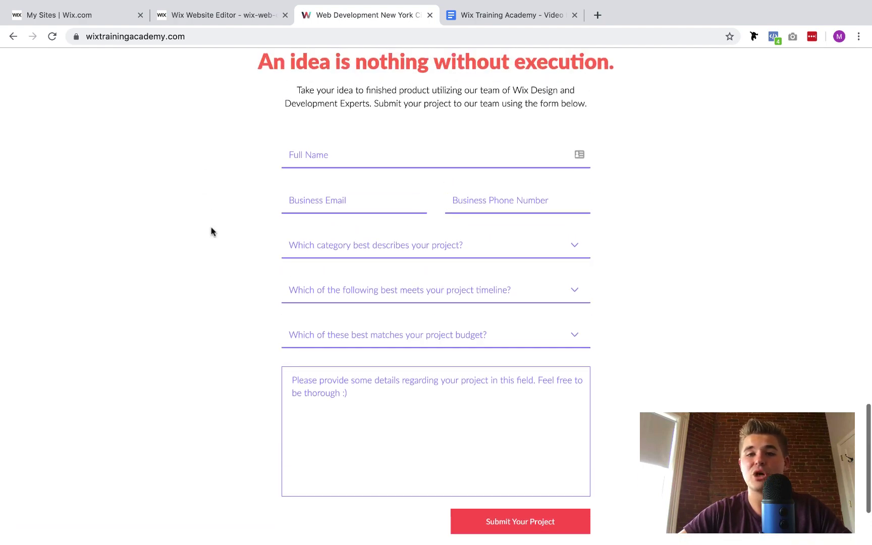
{"action": "scroll", "coordinate": [204, 292], "scroll_direction": "down", "scroll_amount": 7}
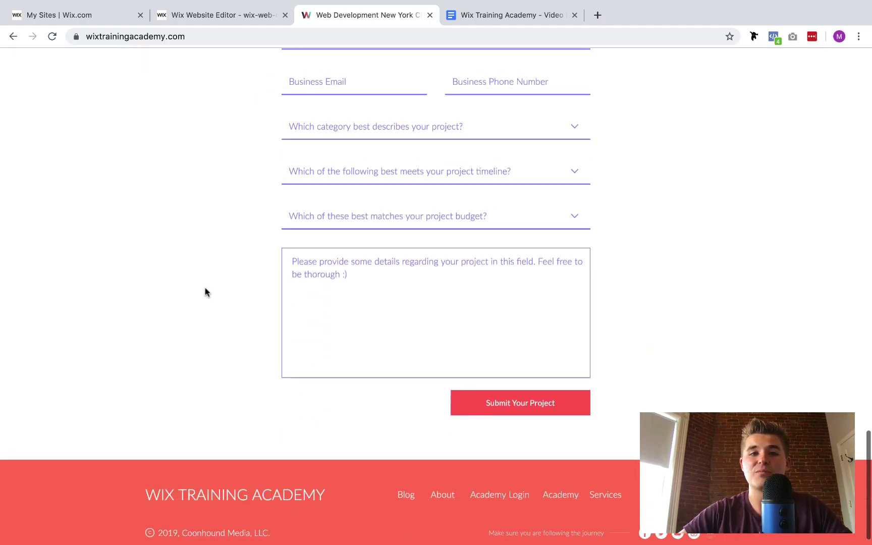
{"action": "left_click", "coordinate": [233, 18]}
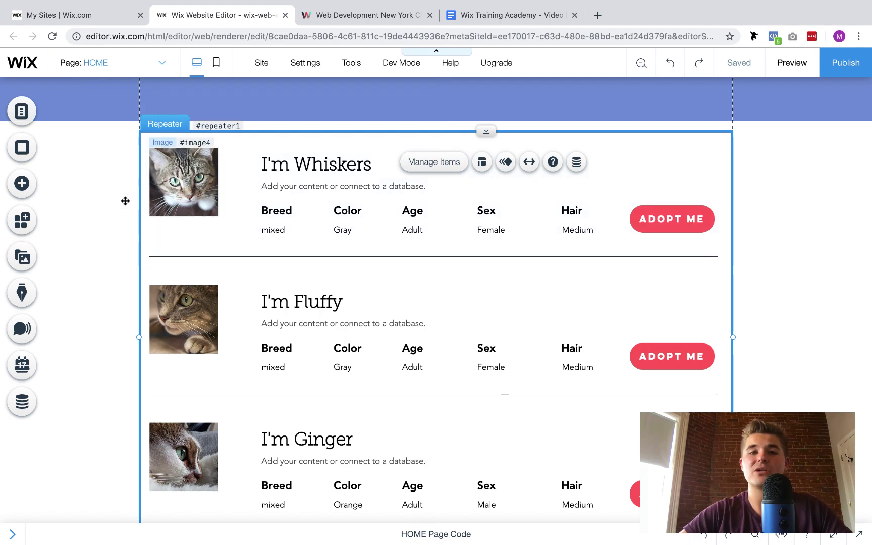